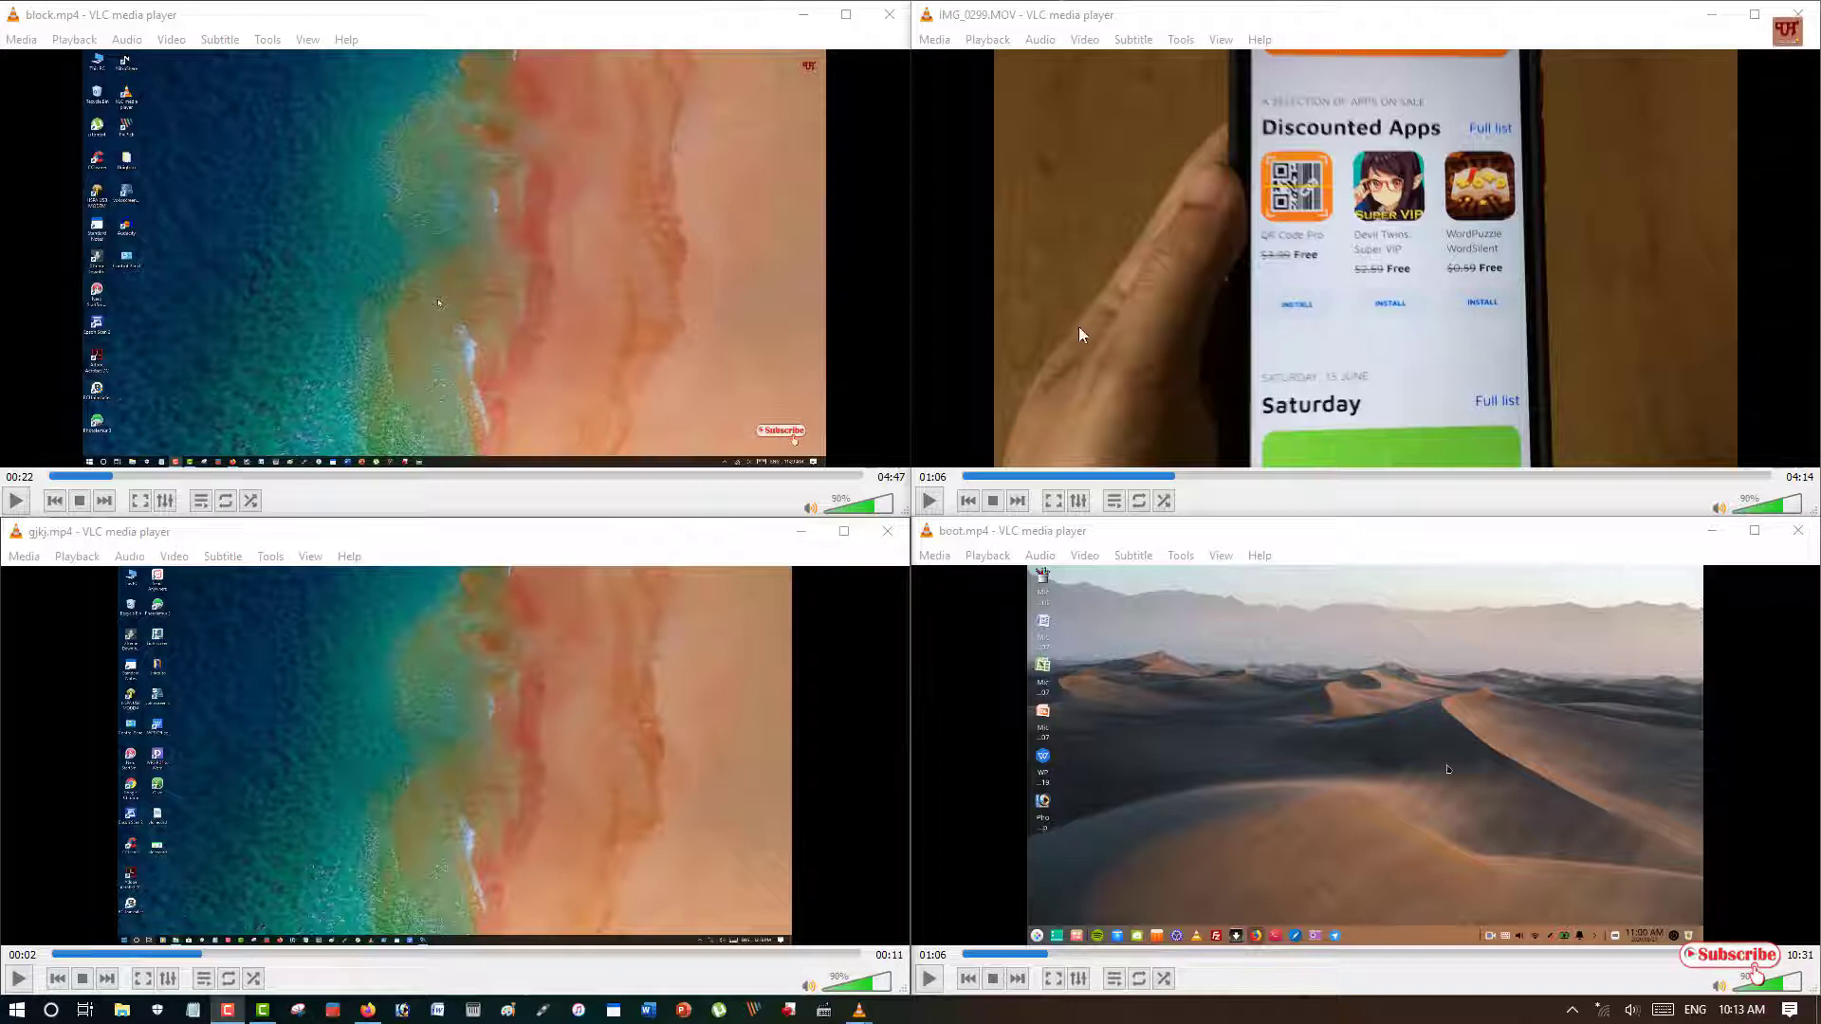
Start playback of block.mp4, gjkj.mp4 and boot.mp4 in their VLC windows.
{"action": "left_click", "coordinate": [16, 503]}
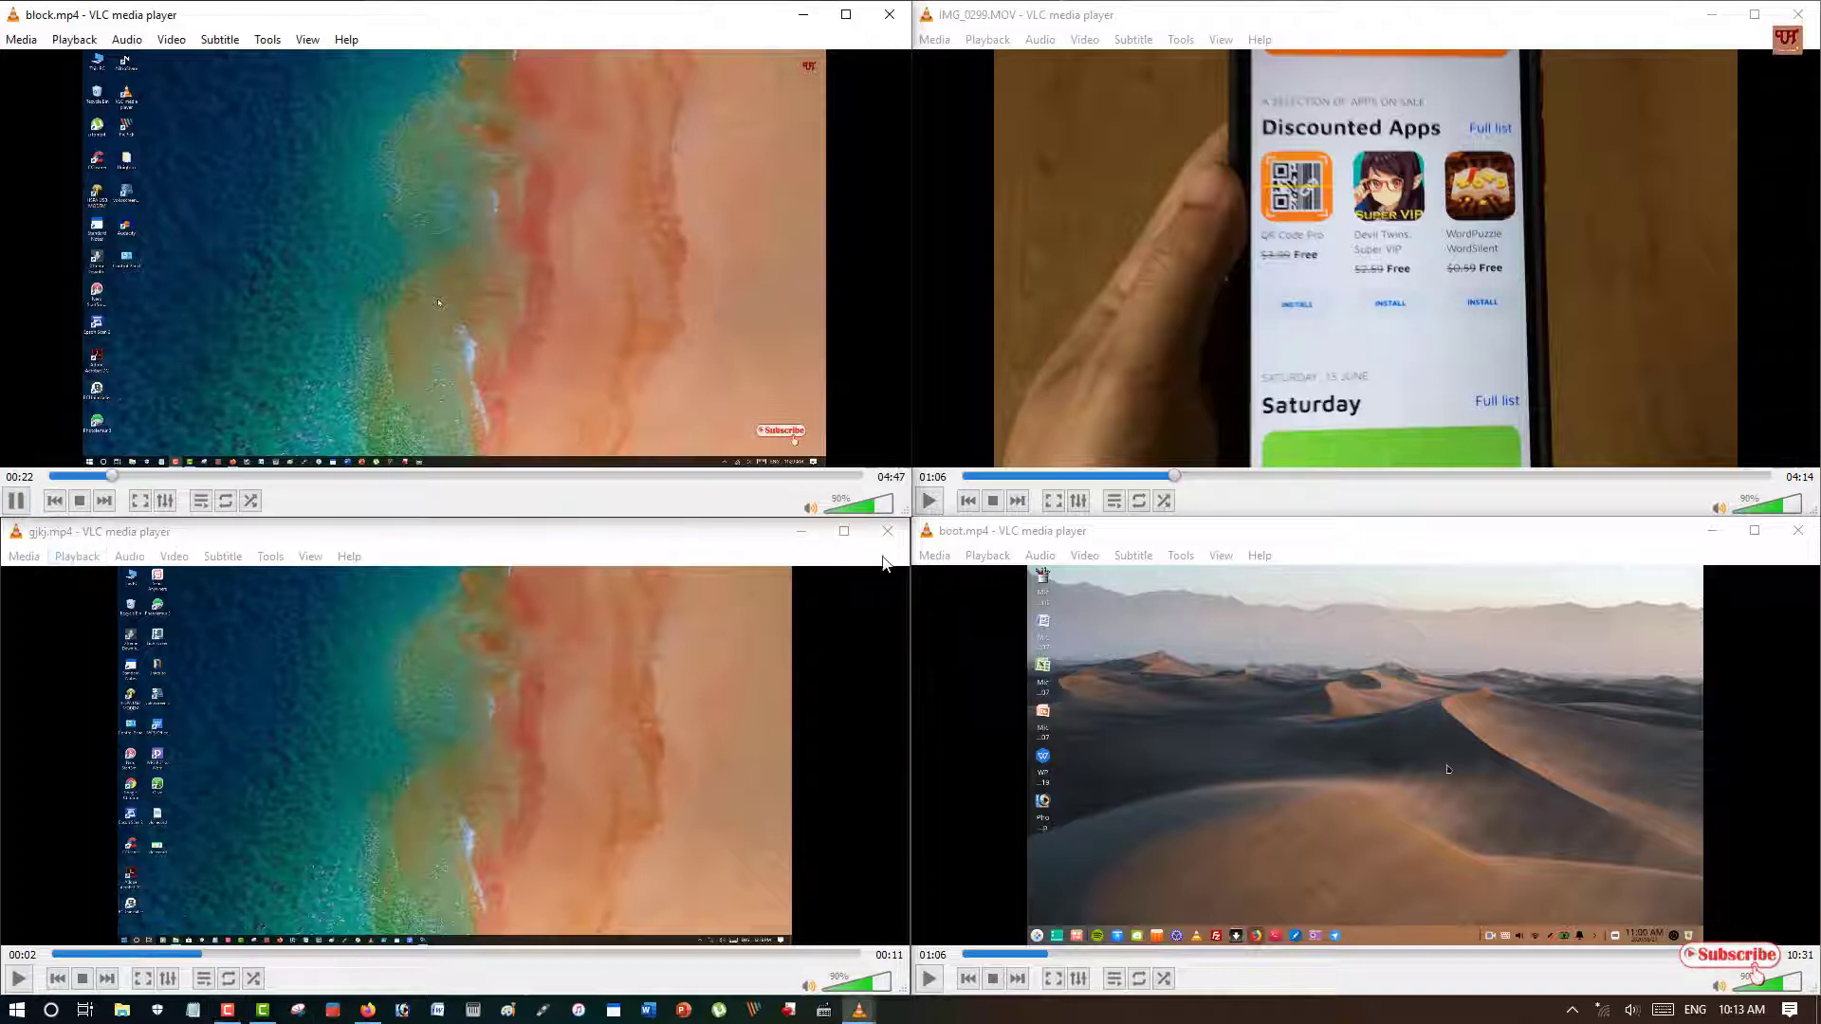
{"action": "left_click", "coordinate": [19, 979]}
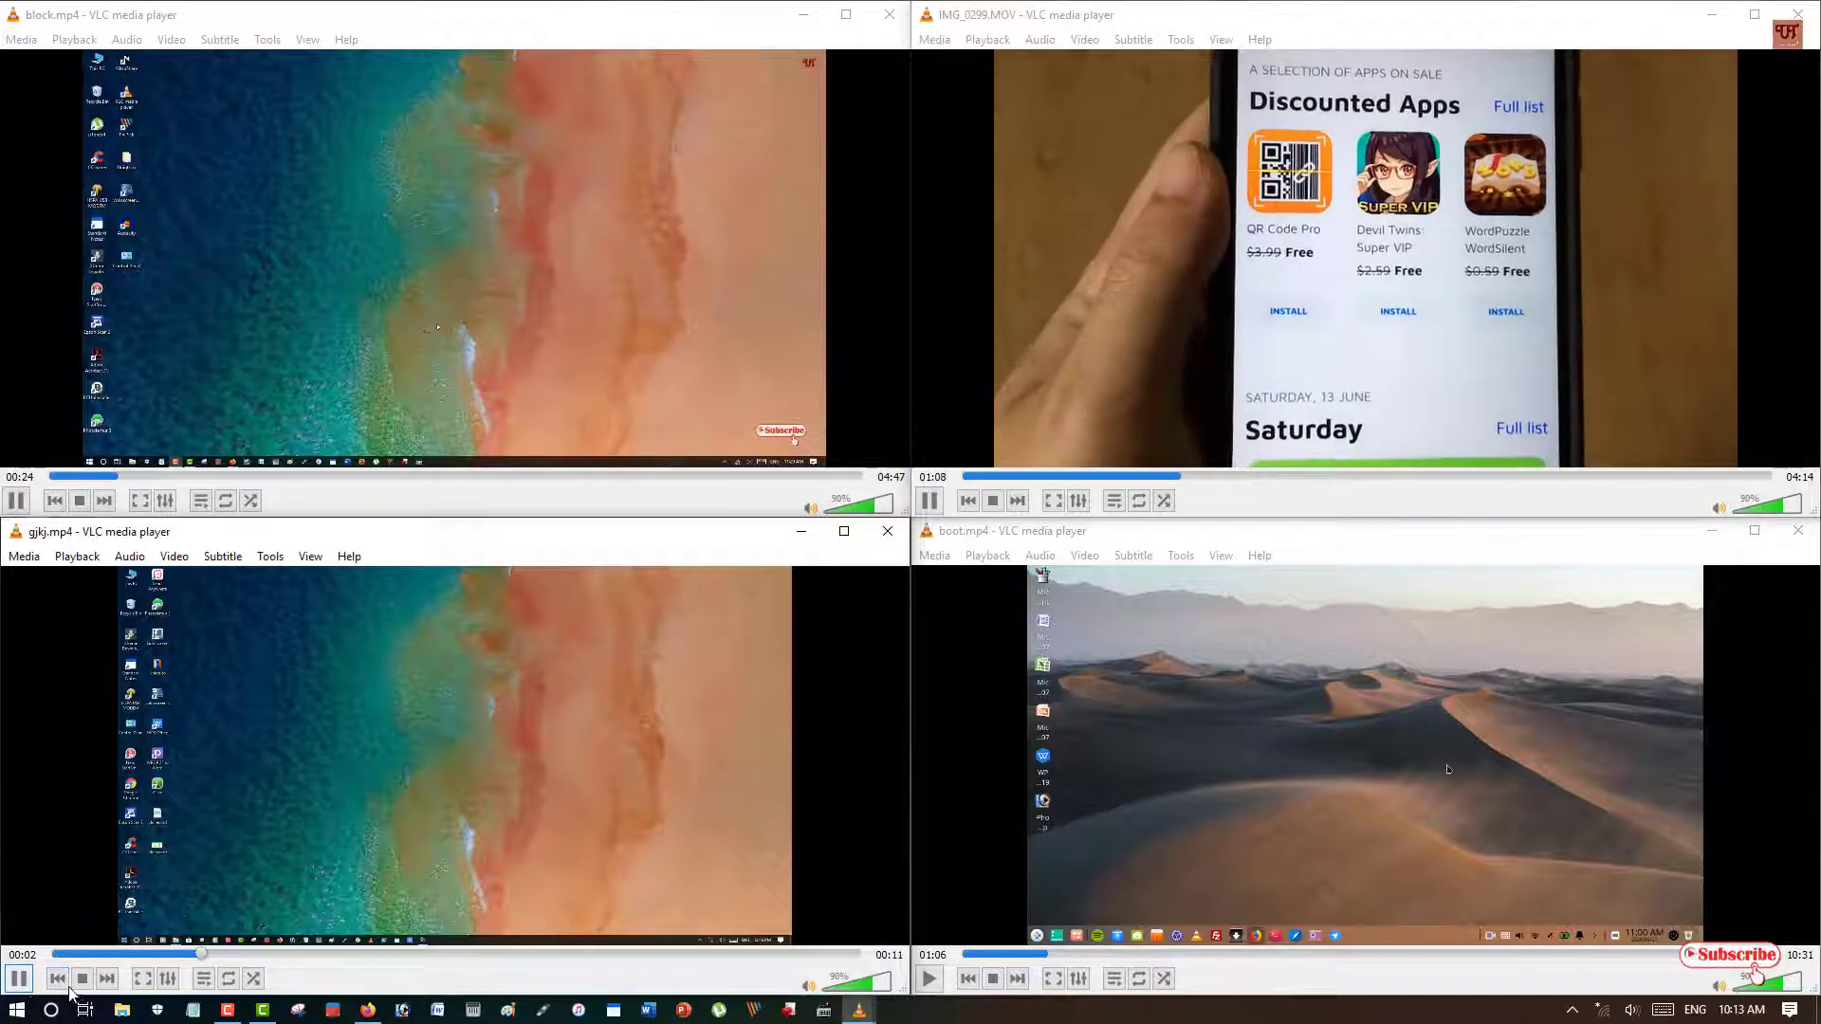
{"action": "left_click", "coordinate": [929, 979]}
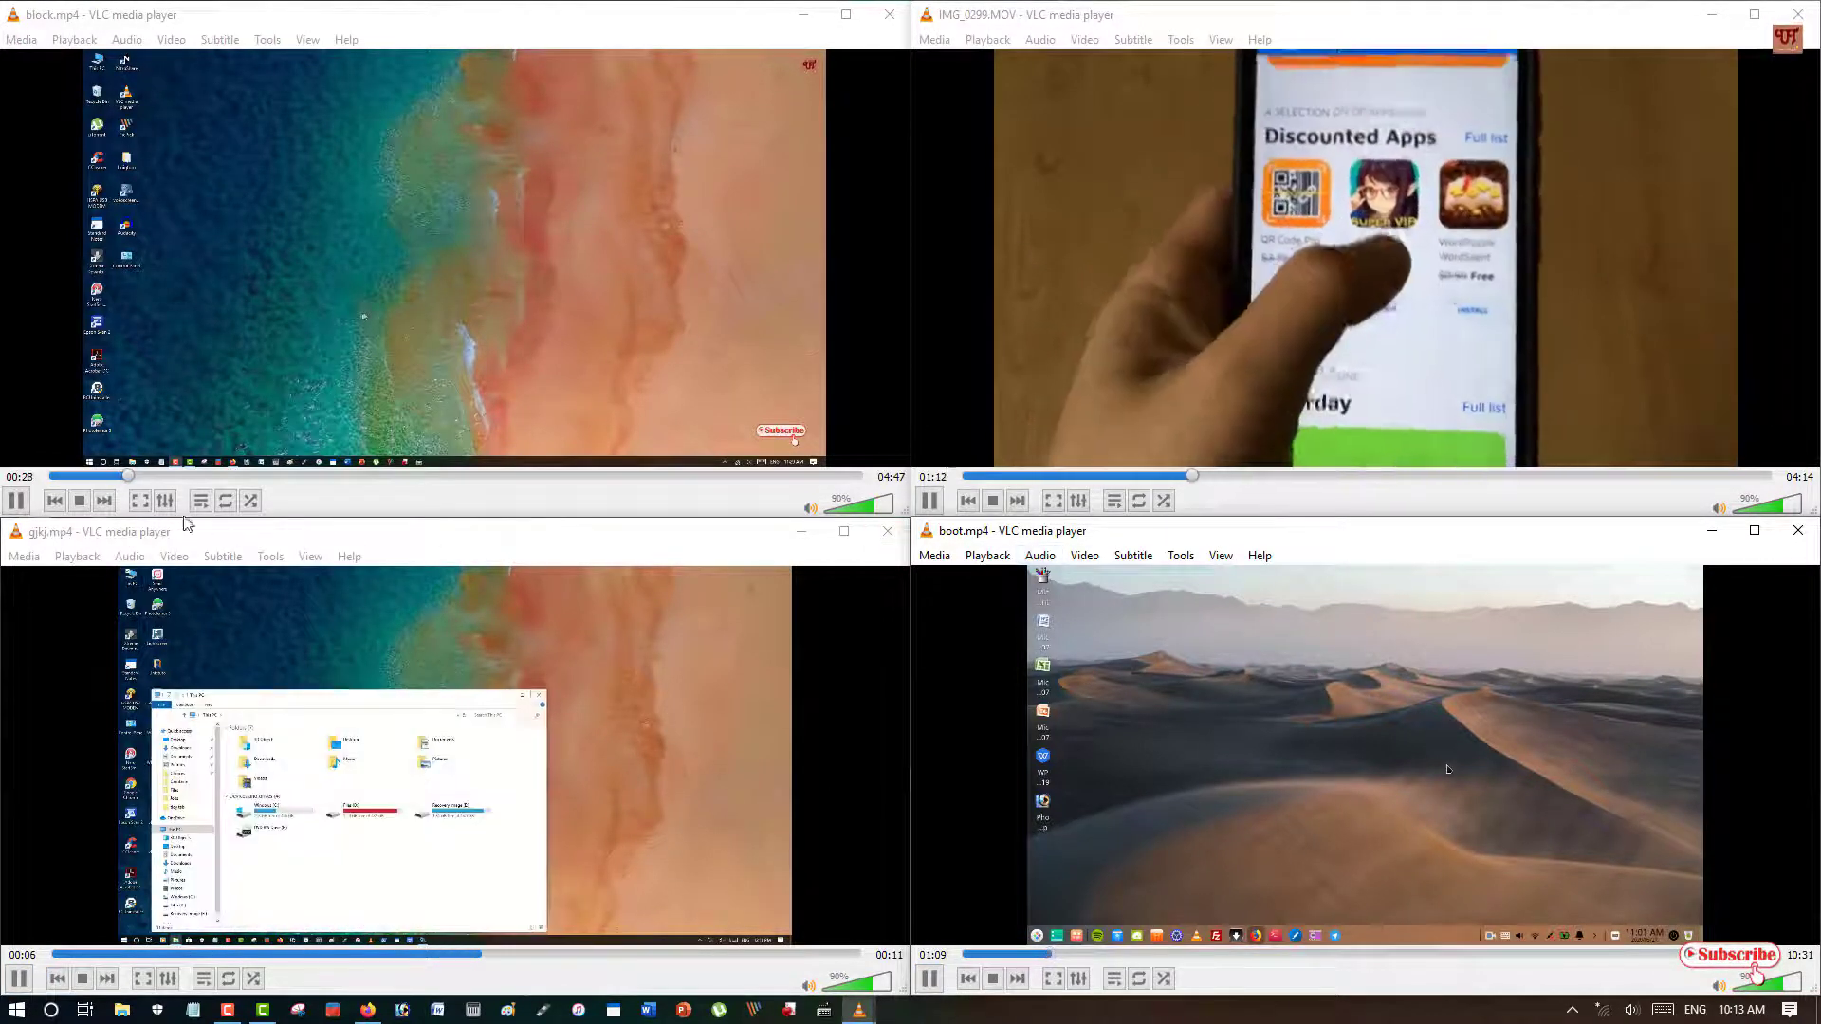
Pause block.mp4, IMG_0299, gjkj.mp4 and boot.mp4 in all four windows.
{"action": "left_click", "coordinate": [16, 501]}
{"action": "left_click", "coordinate": [931, 505]}
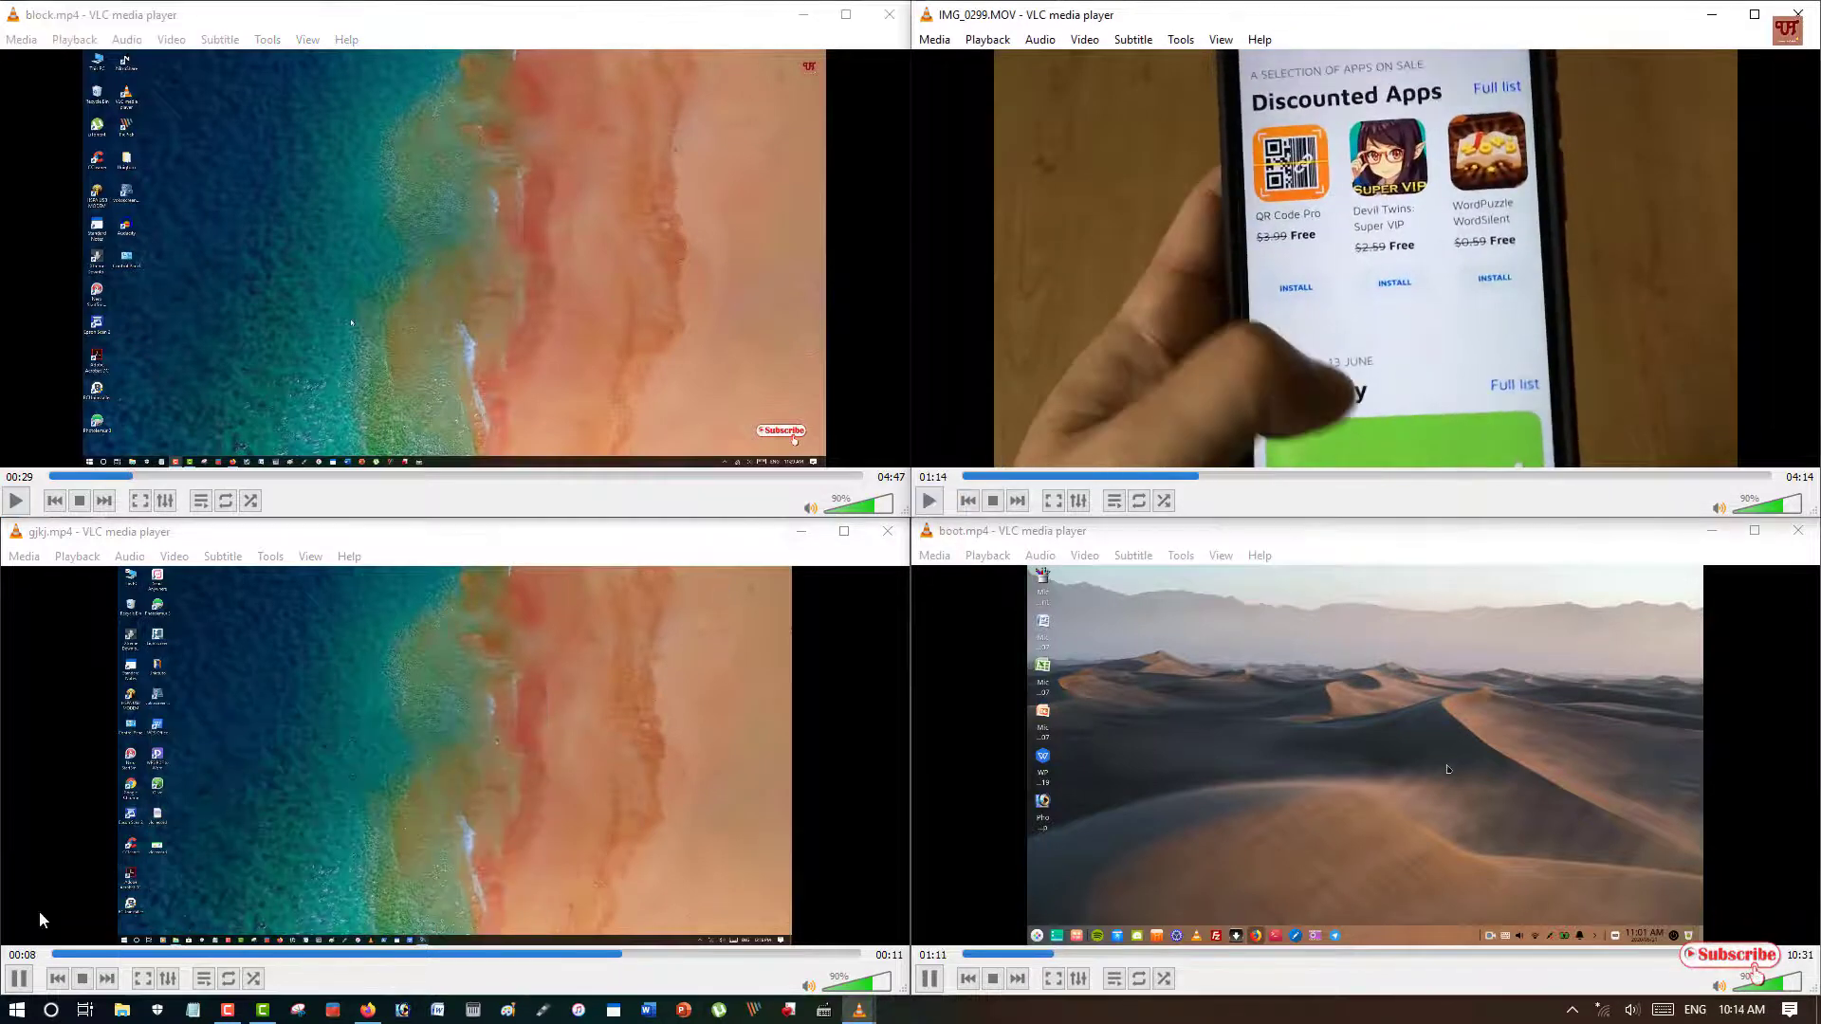
{"action": "left_click", "coordinate": [19, 979]}
{"action": "left_click", "coordinate": [929, 979]}
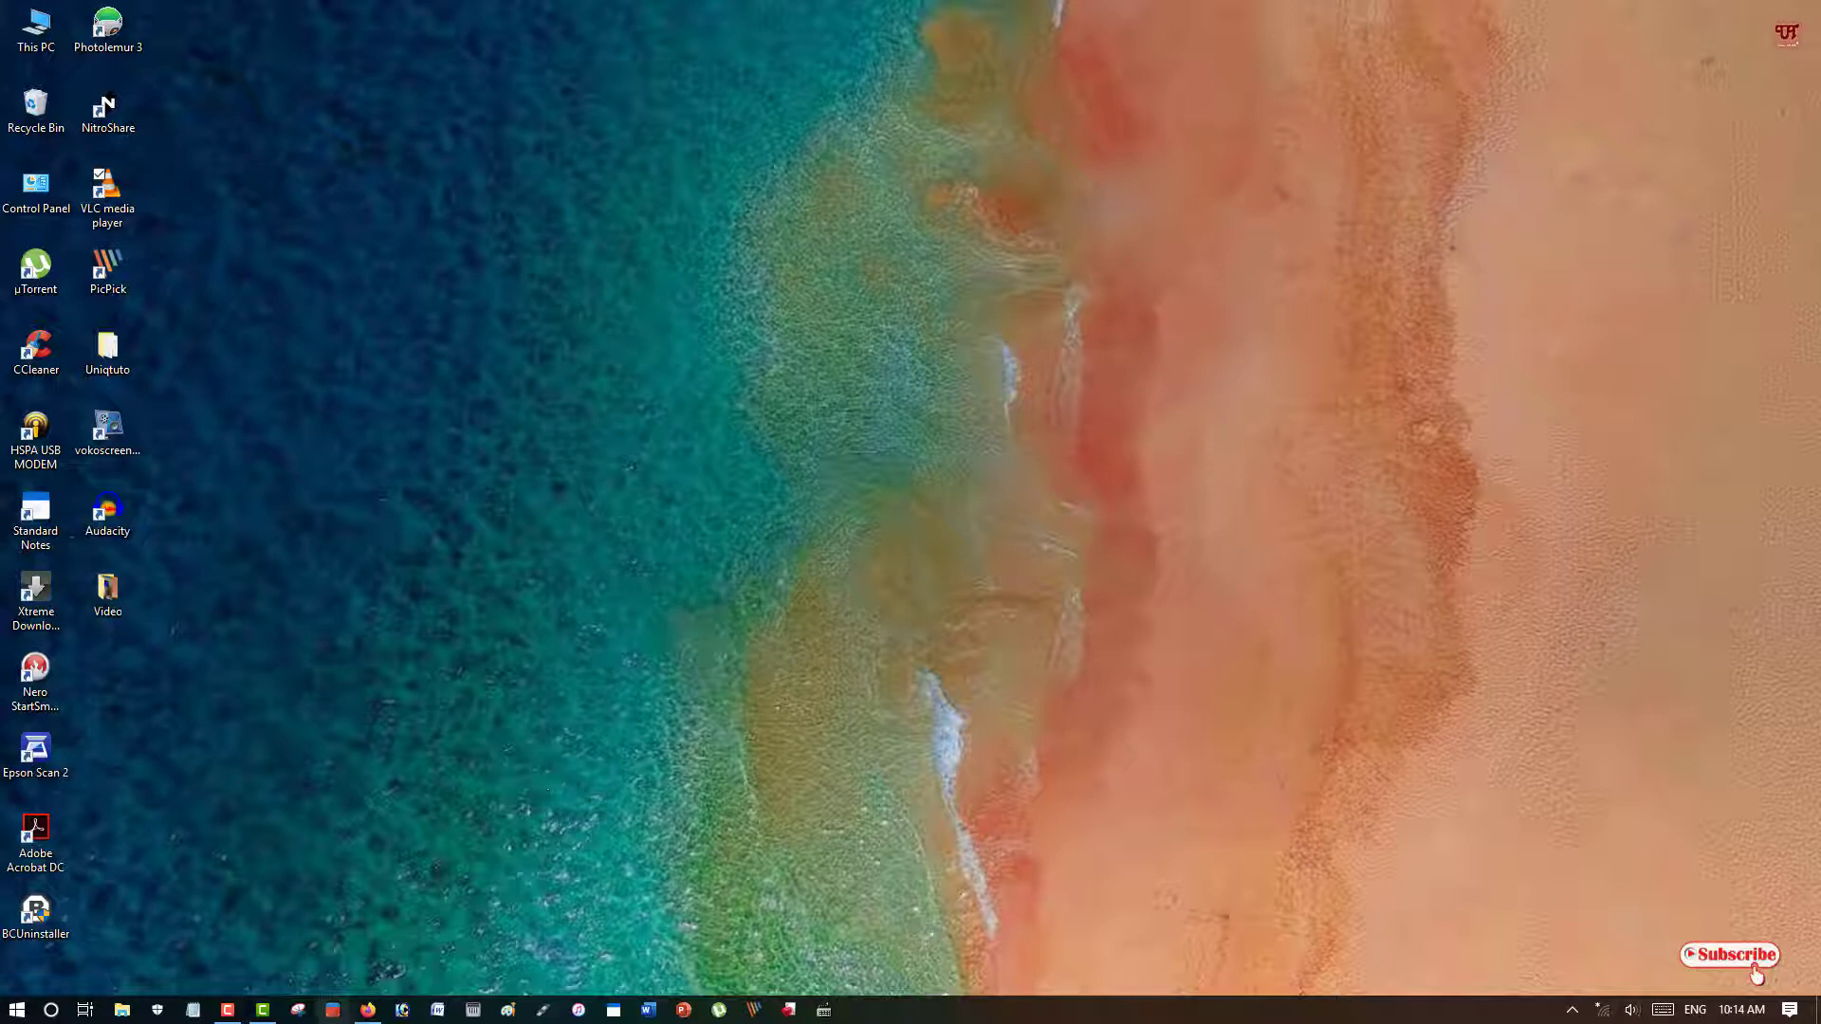
View the videolan.org homepage in Firefox, then minimize the browser.
{"action": "left_click", "coordinate": [367, 1010]}
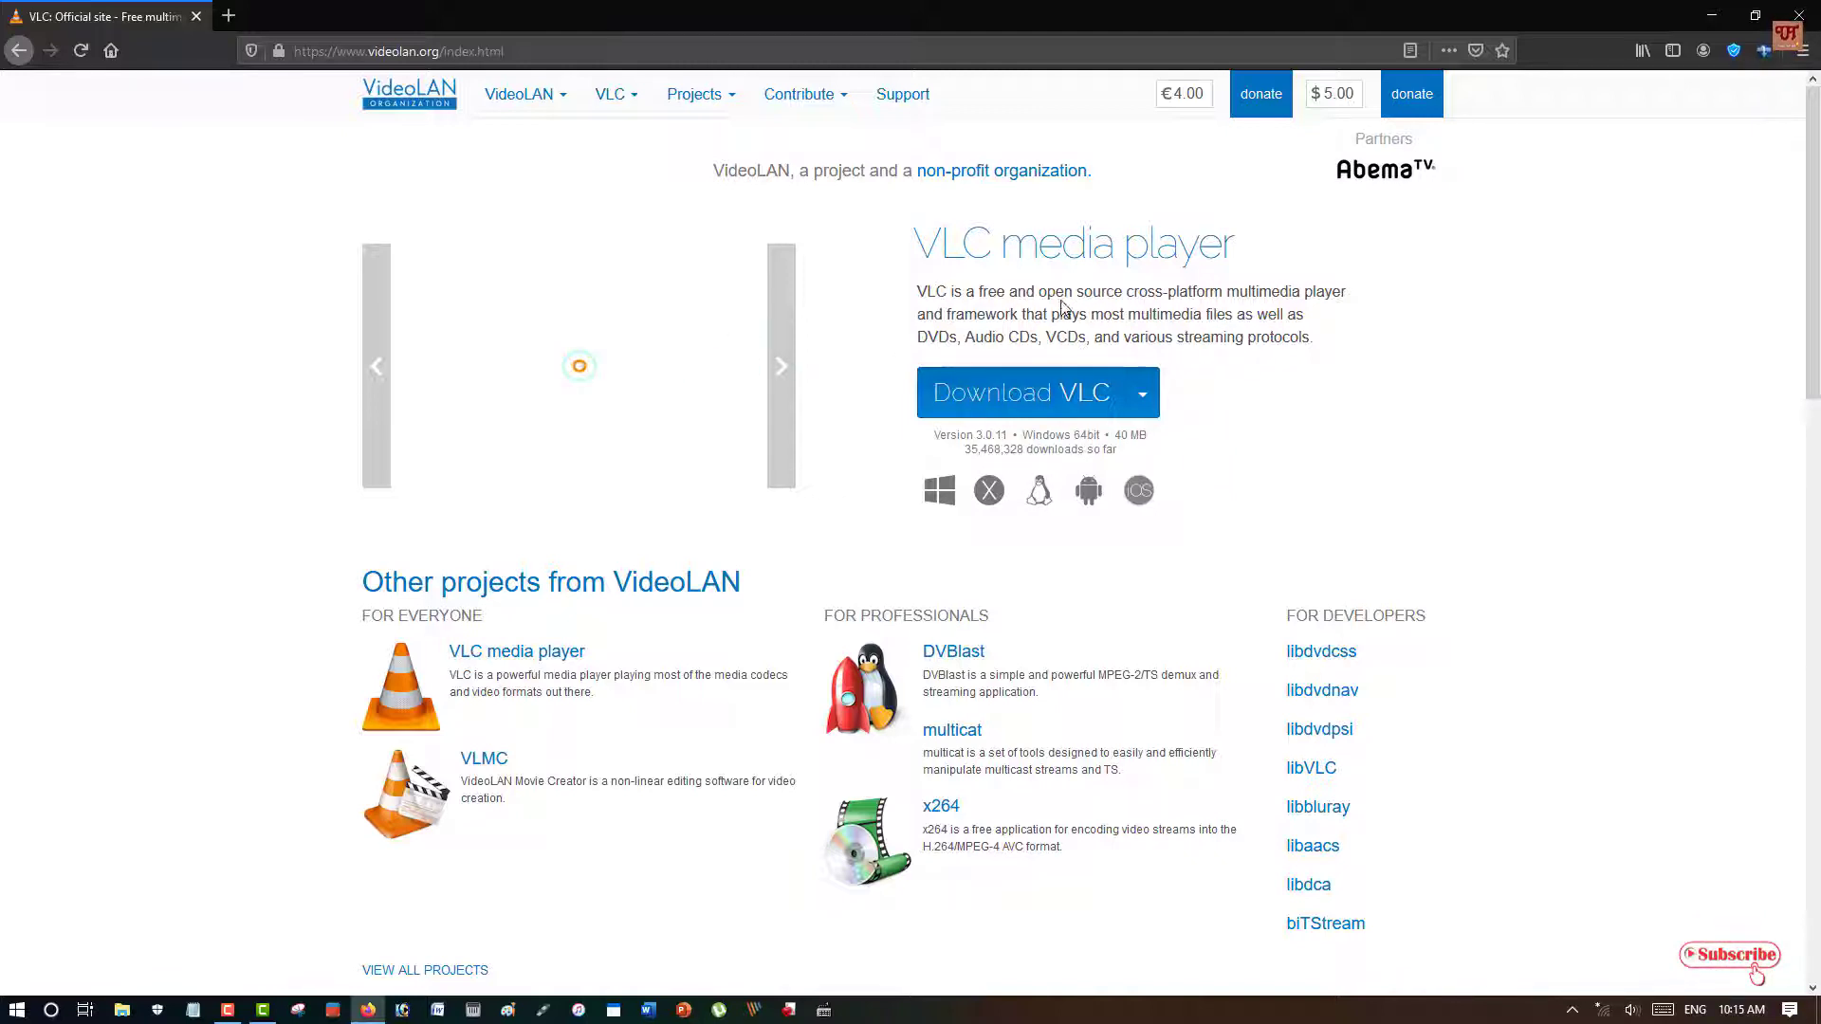
{"action": "left_click", "coordinate": [1708, 18]}
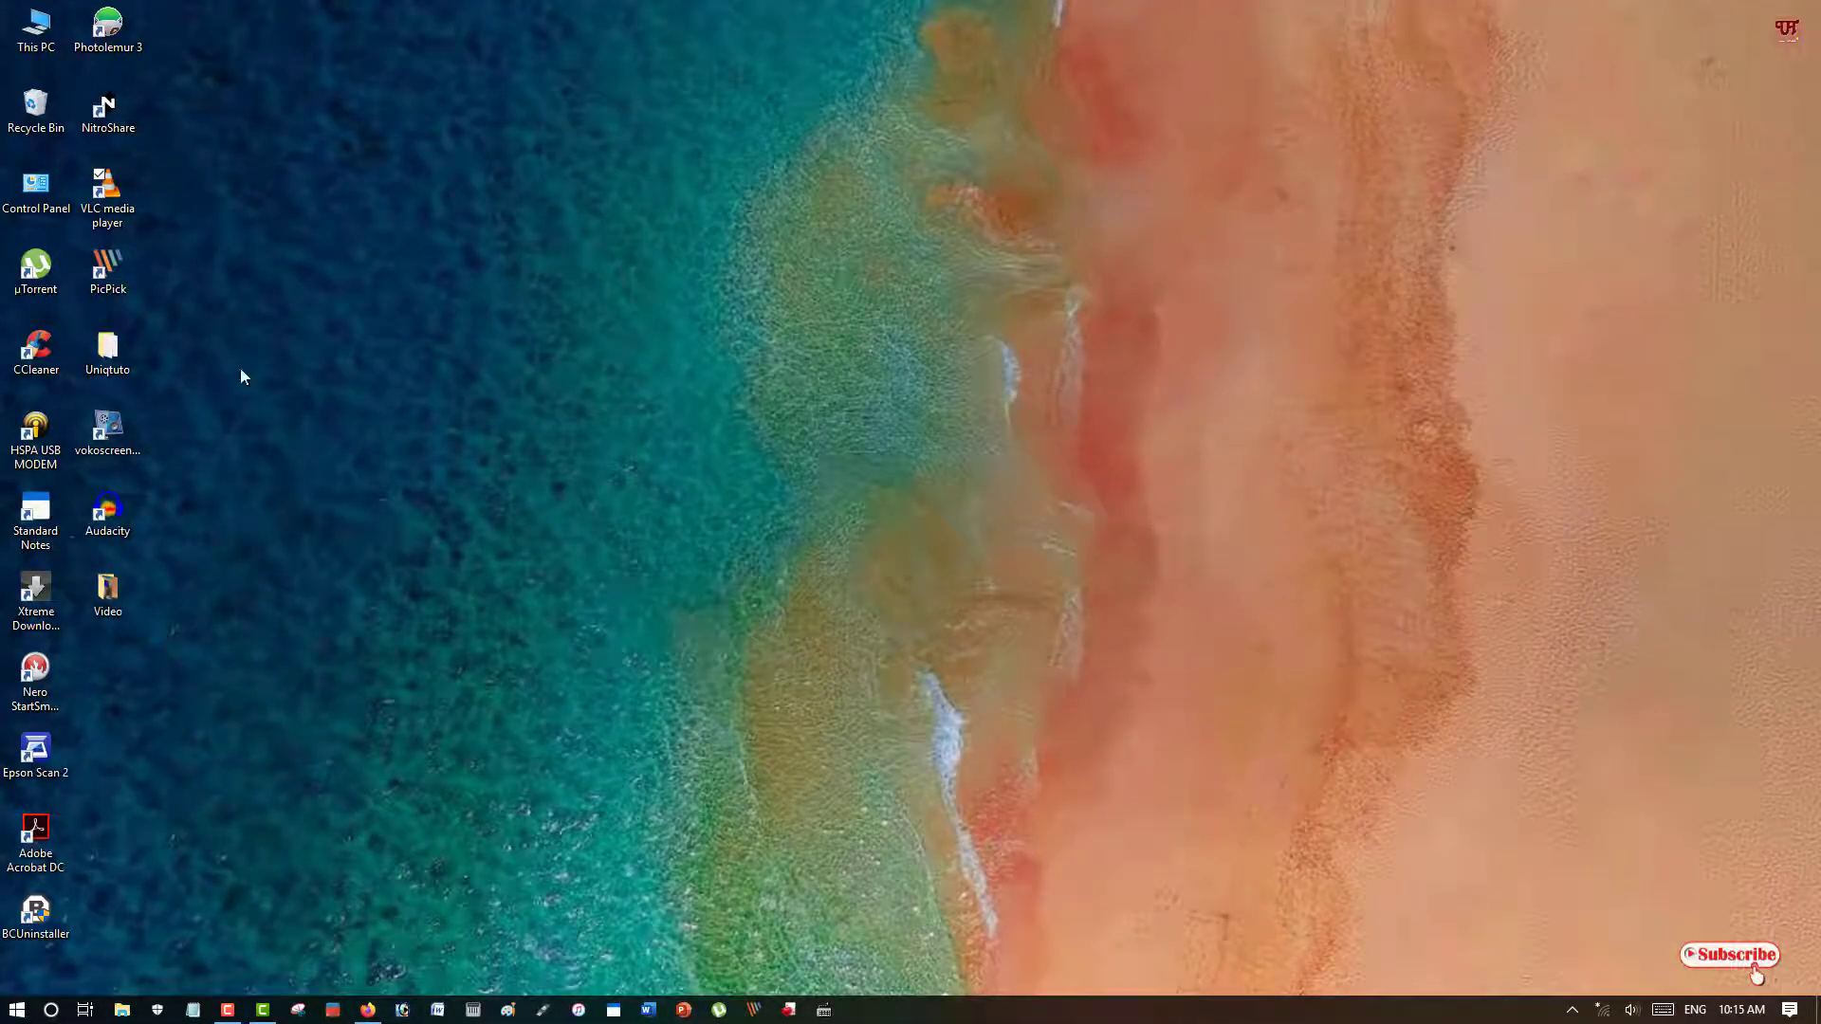
Launch VLC and open the Video folder beside it.
{"action": "double_click", "coordinate": [107, 194]}
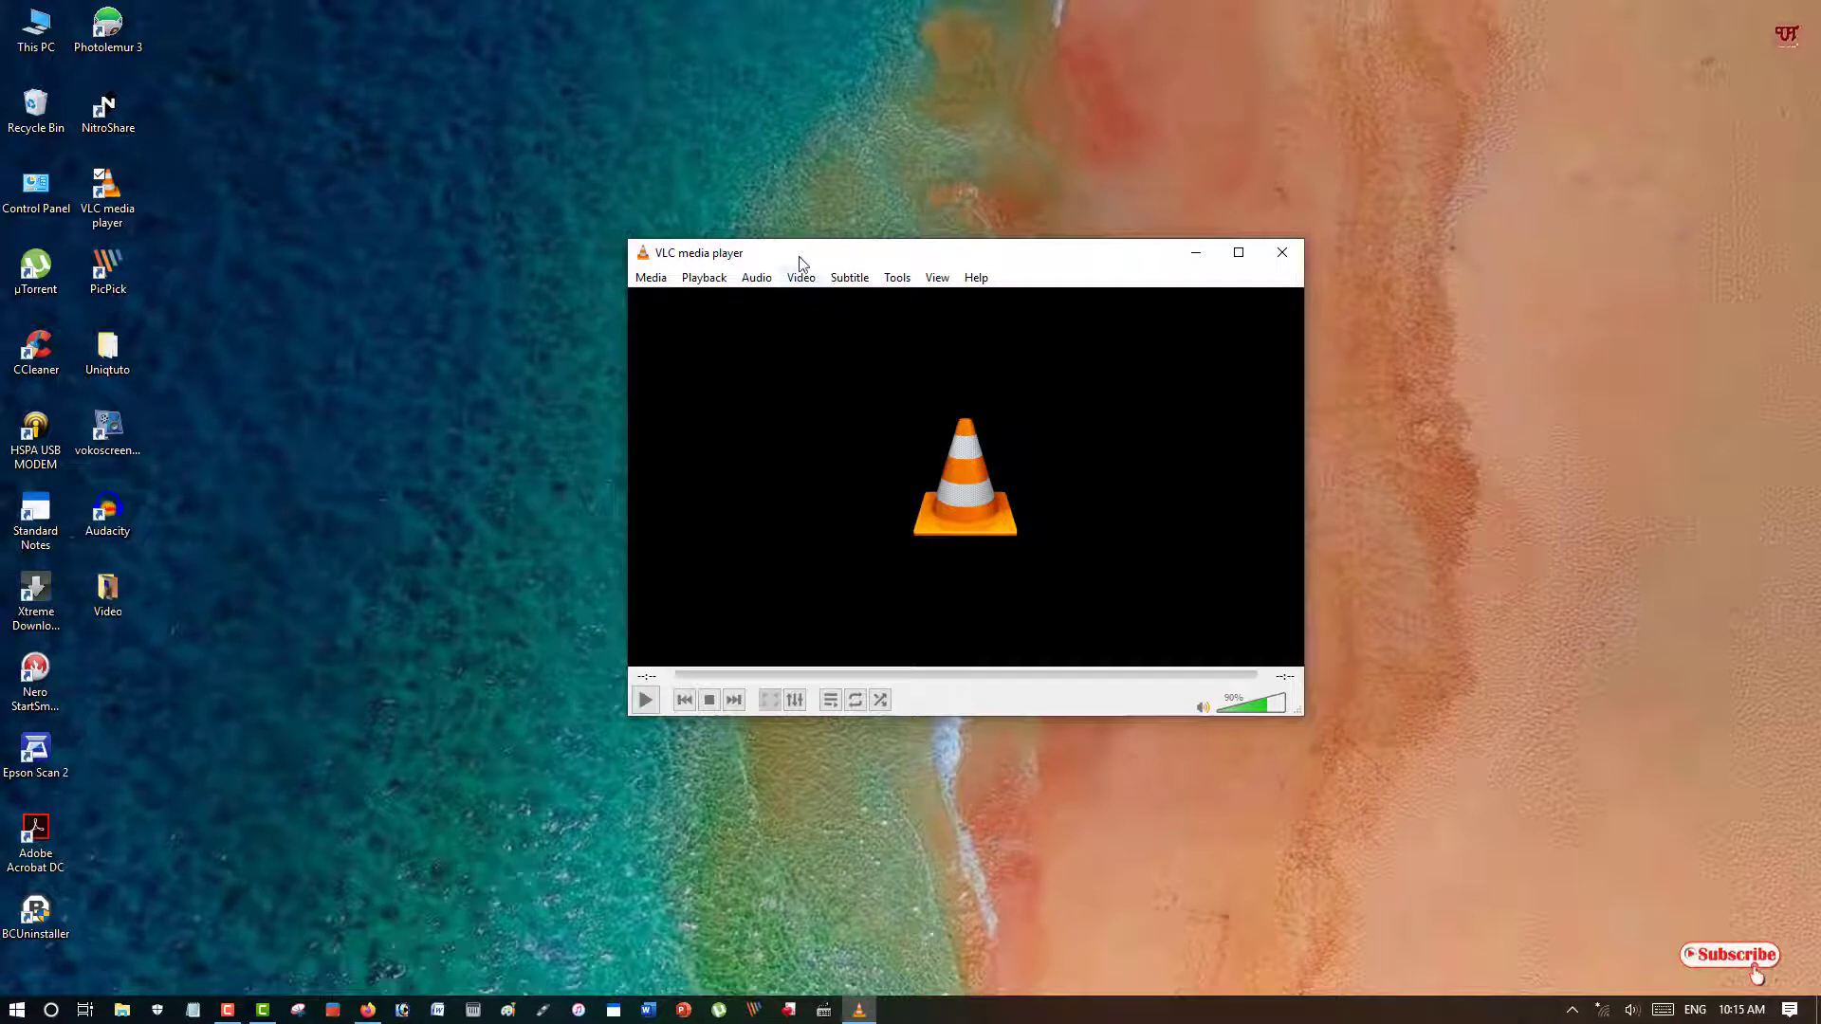
{"action": "left_click_drag", "start_coordinate": [800, 262], "coordinate": [824, 246]}
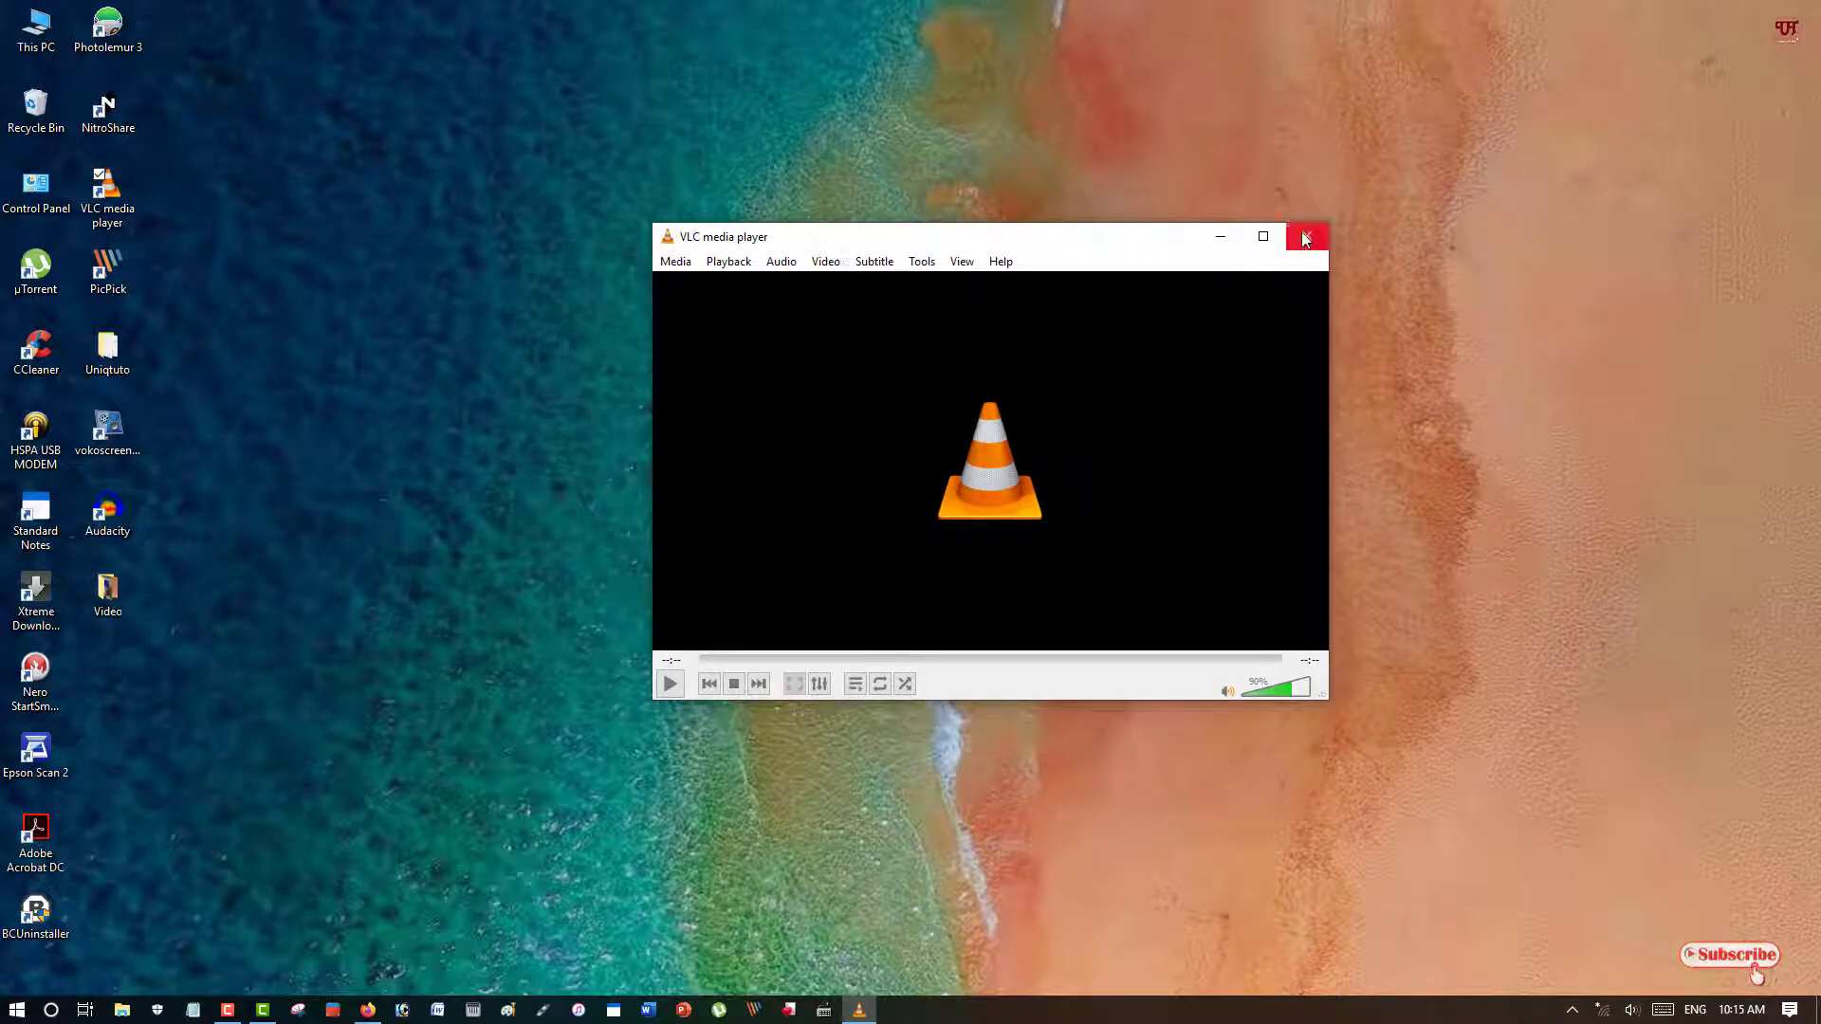
{"action": "double_click", "coordinate": [107, 593]}
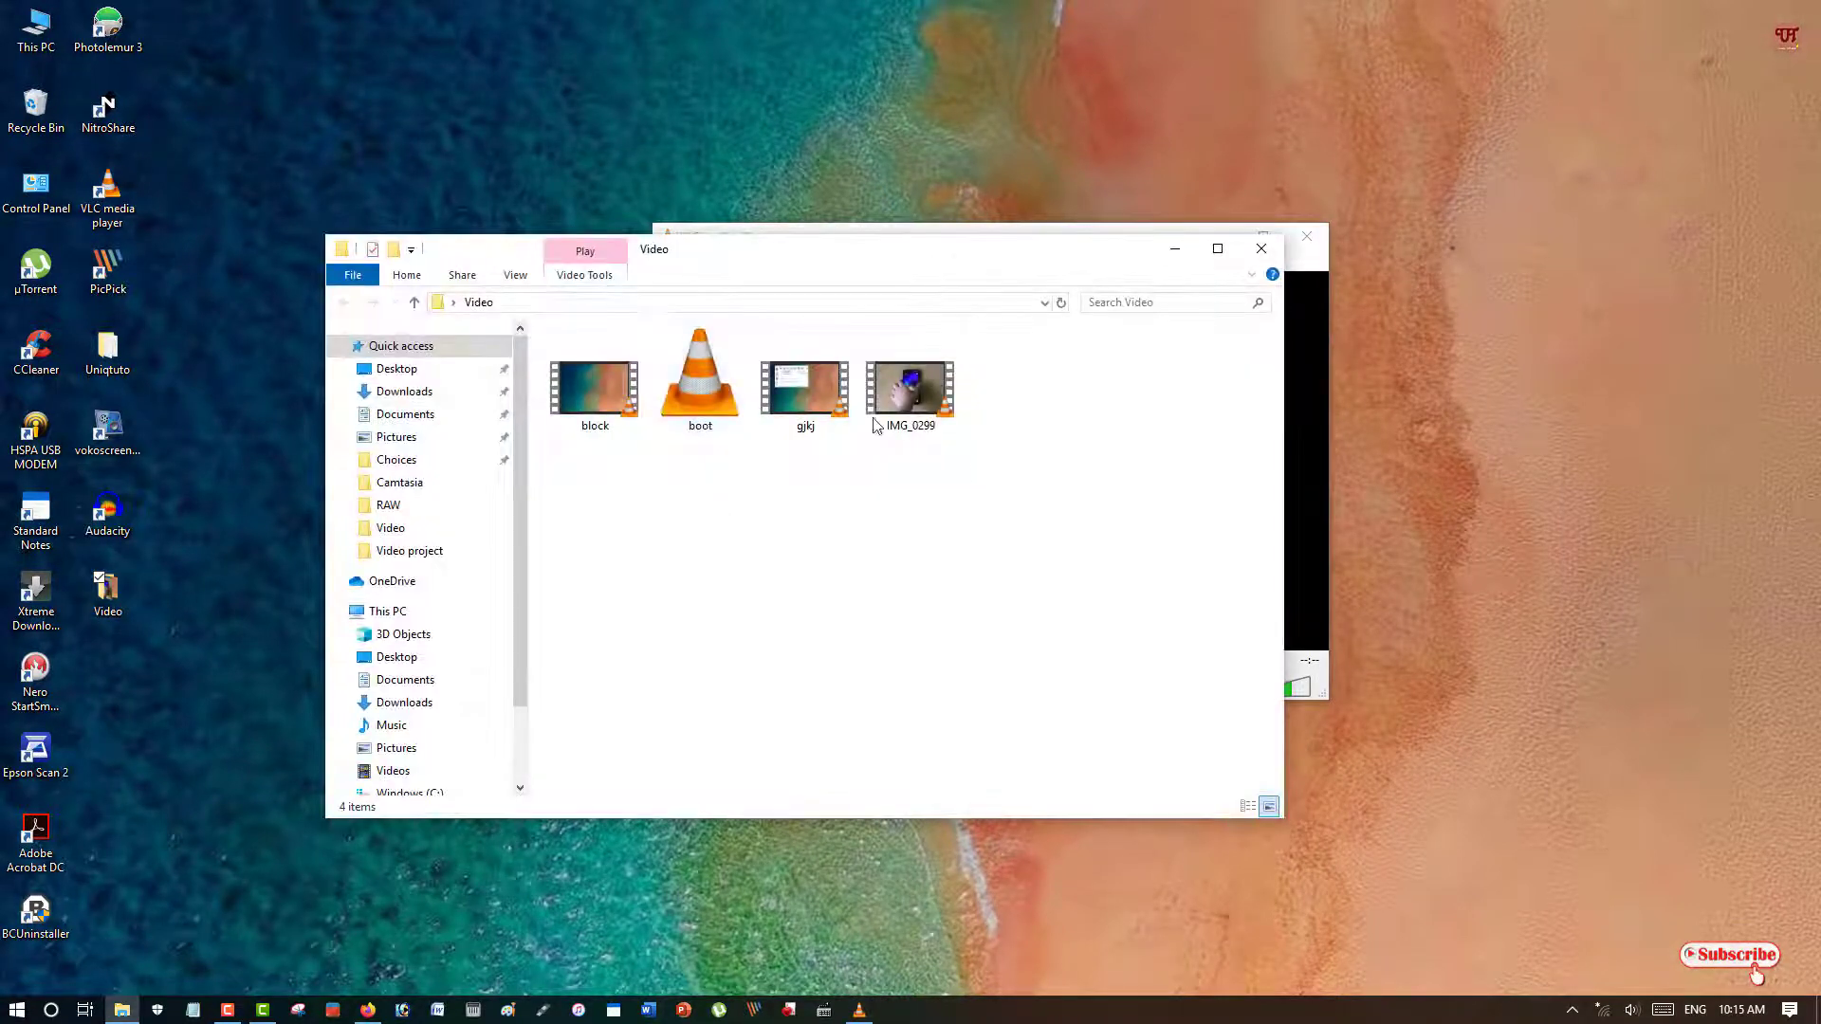
{"action": "left_click_drag", "start_coordinate": [977, 265], "coordinate": [667, 276]}
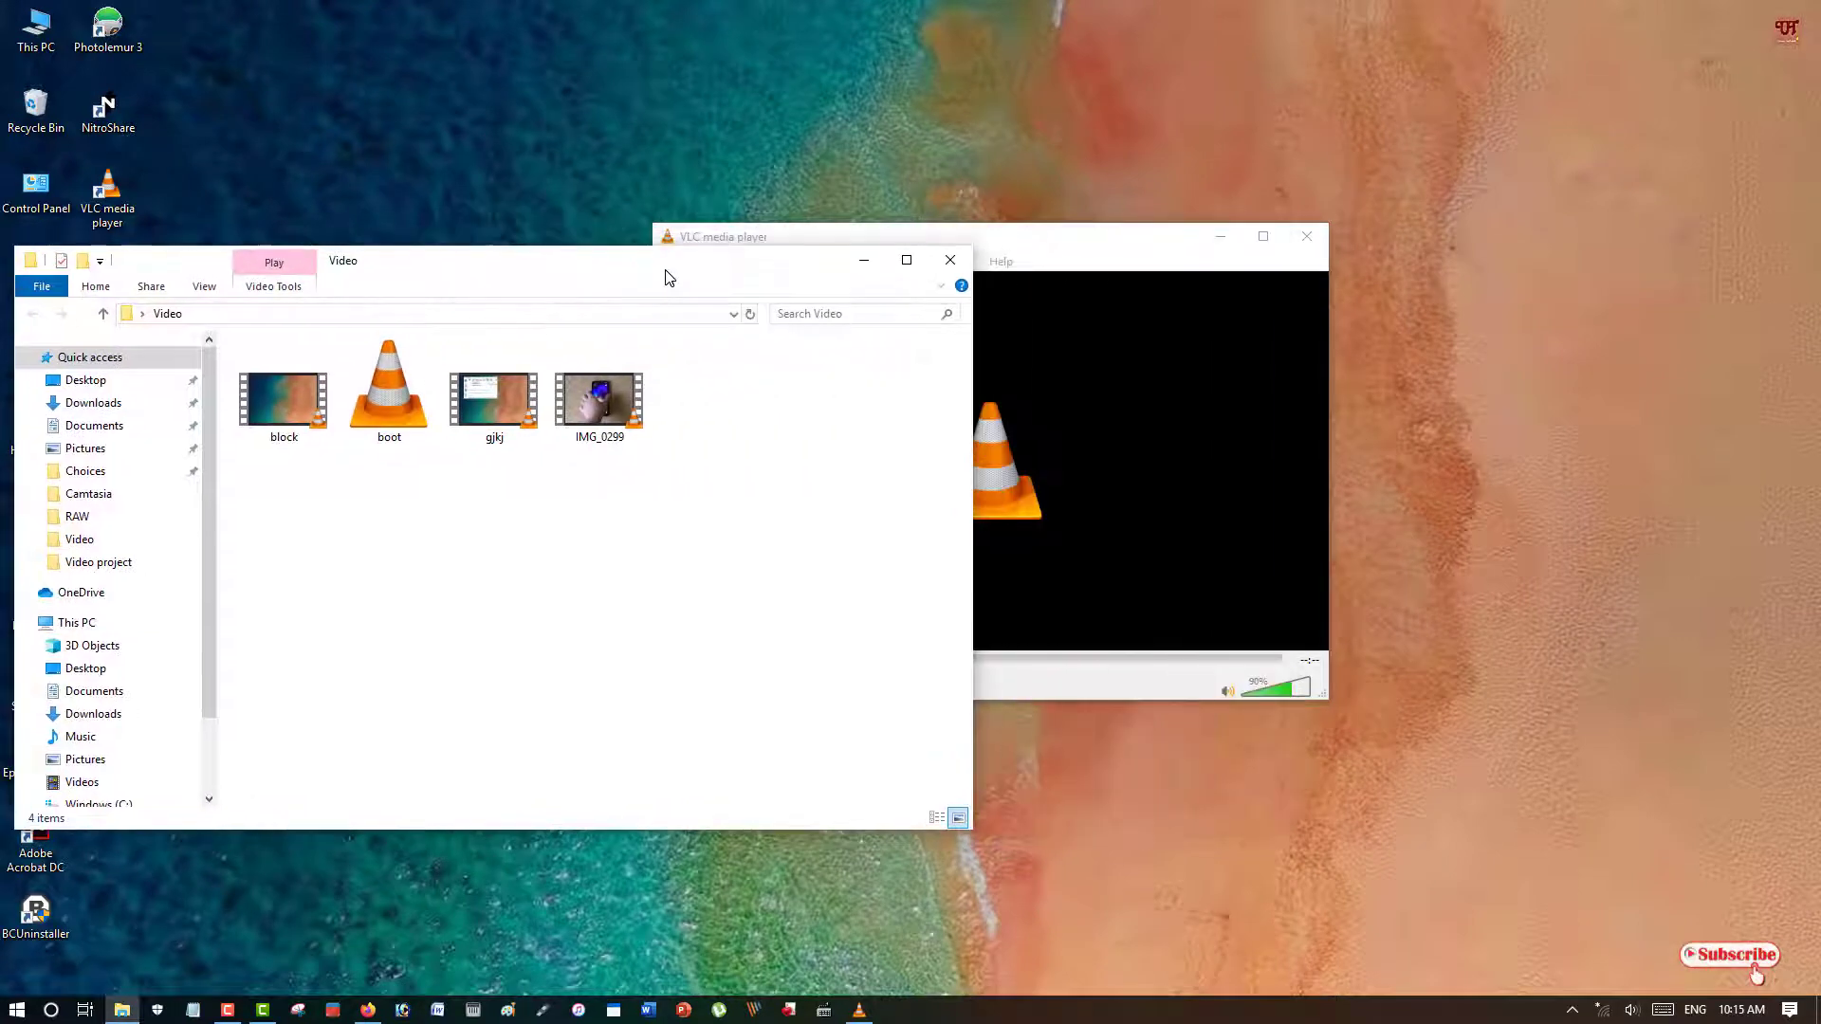
Play IMG_0299 and then gjkj from the Video folder in VLC.
{"action": "double_click", "coordinate": [615, 427]}
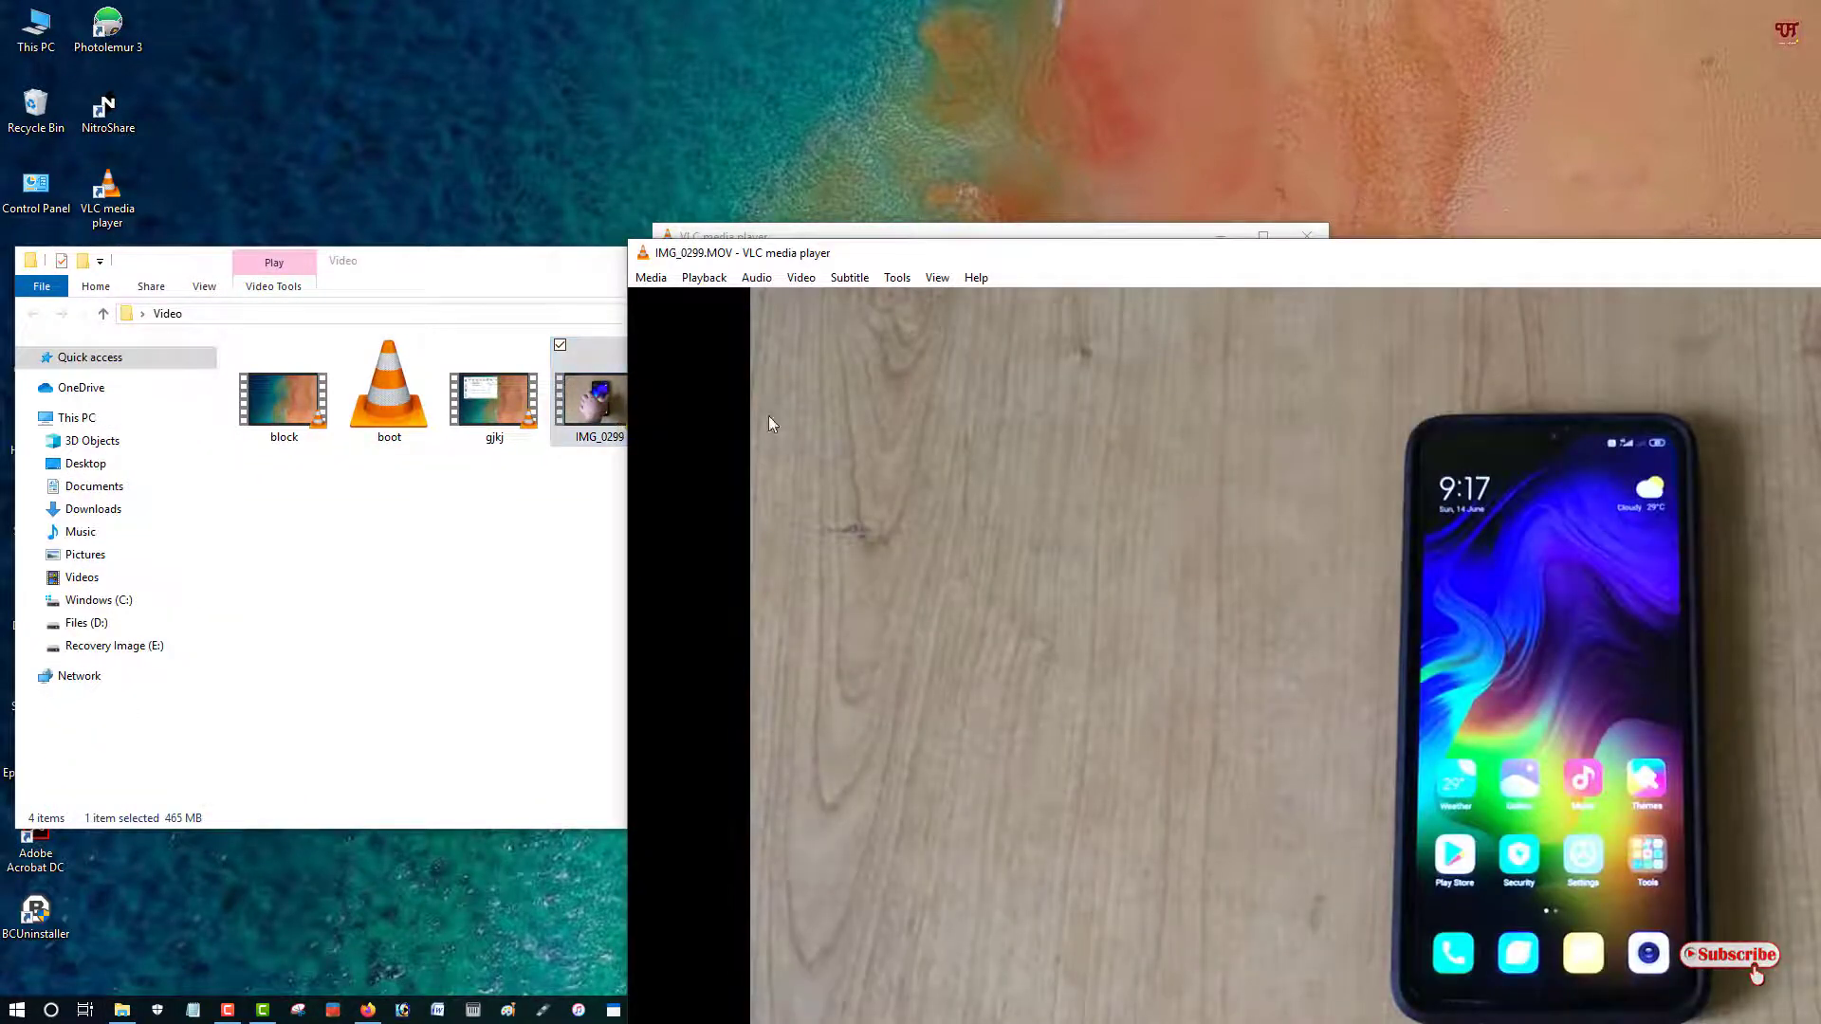
{"action": "double_click", "coordinate": [529, 418]}
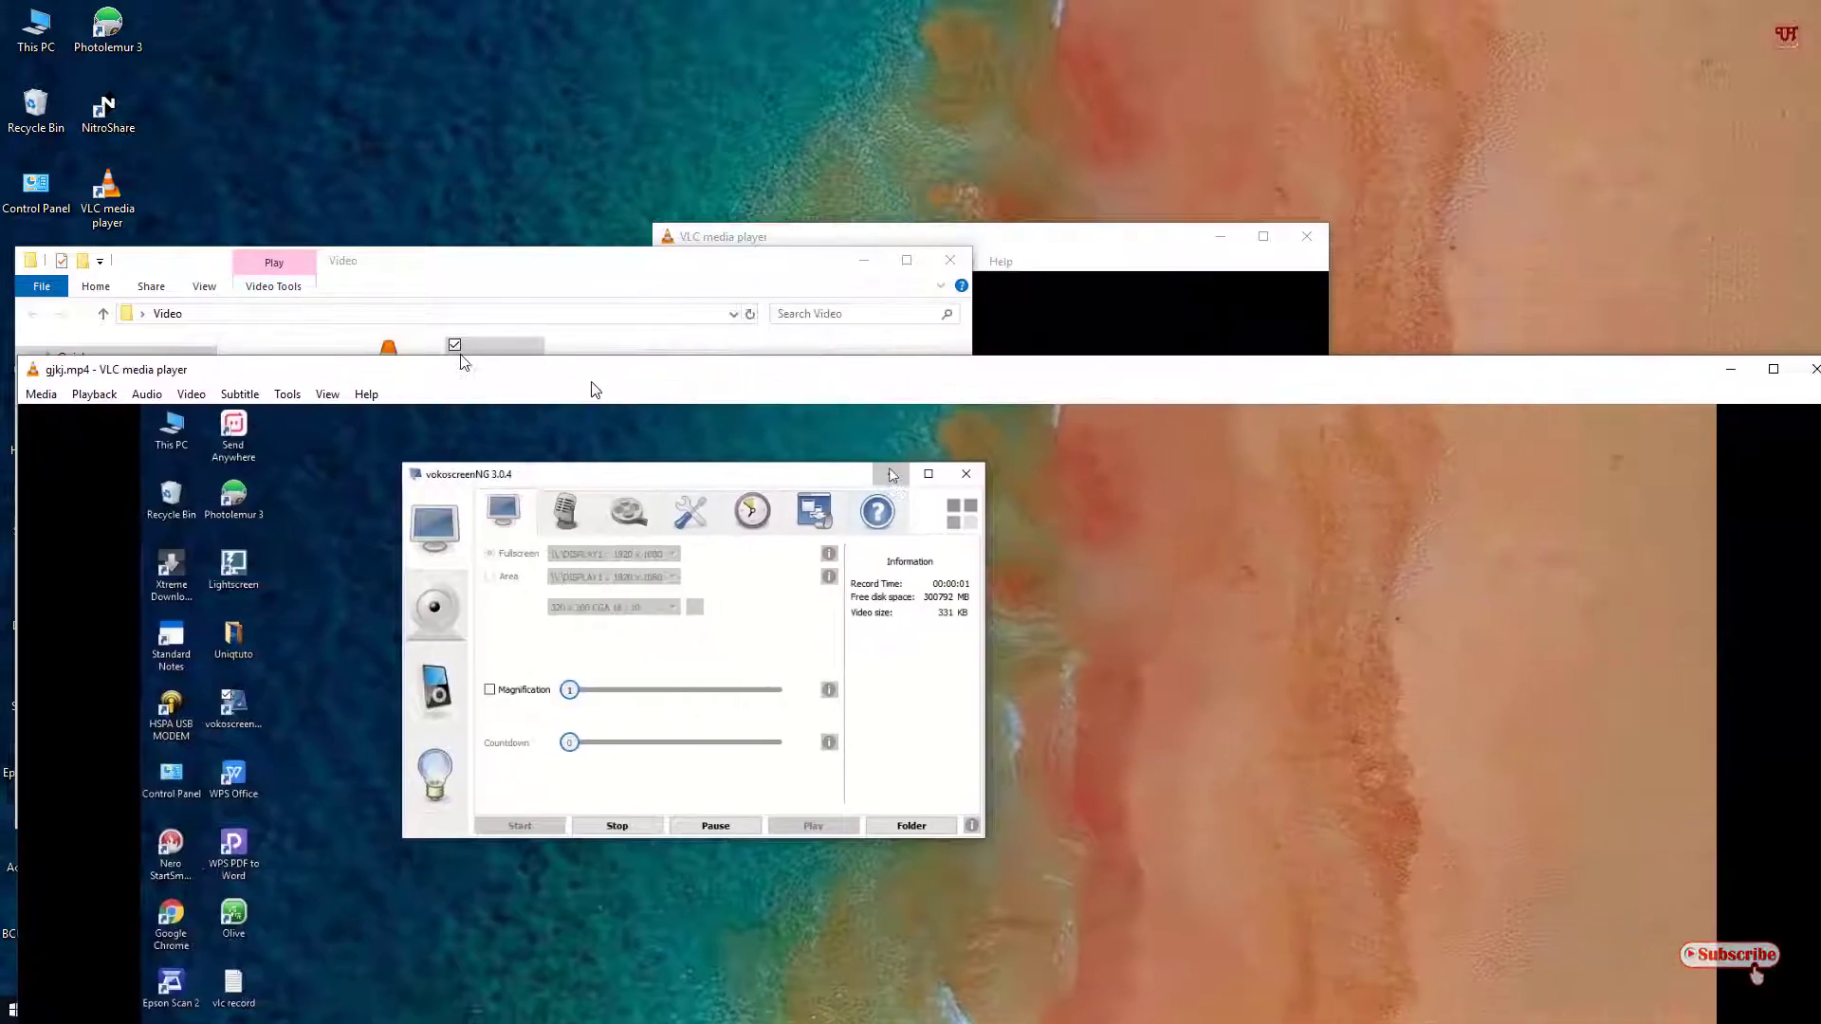
{"action": "left_click_drag", "start_coordinate": [593, 384], "coordinate": [373, 318]}
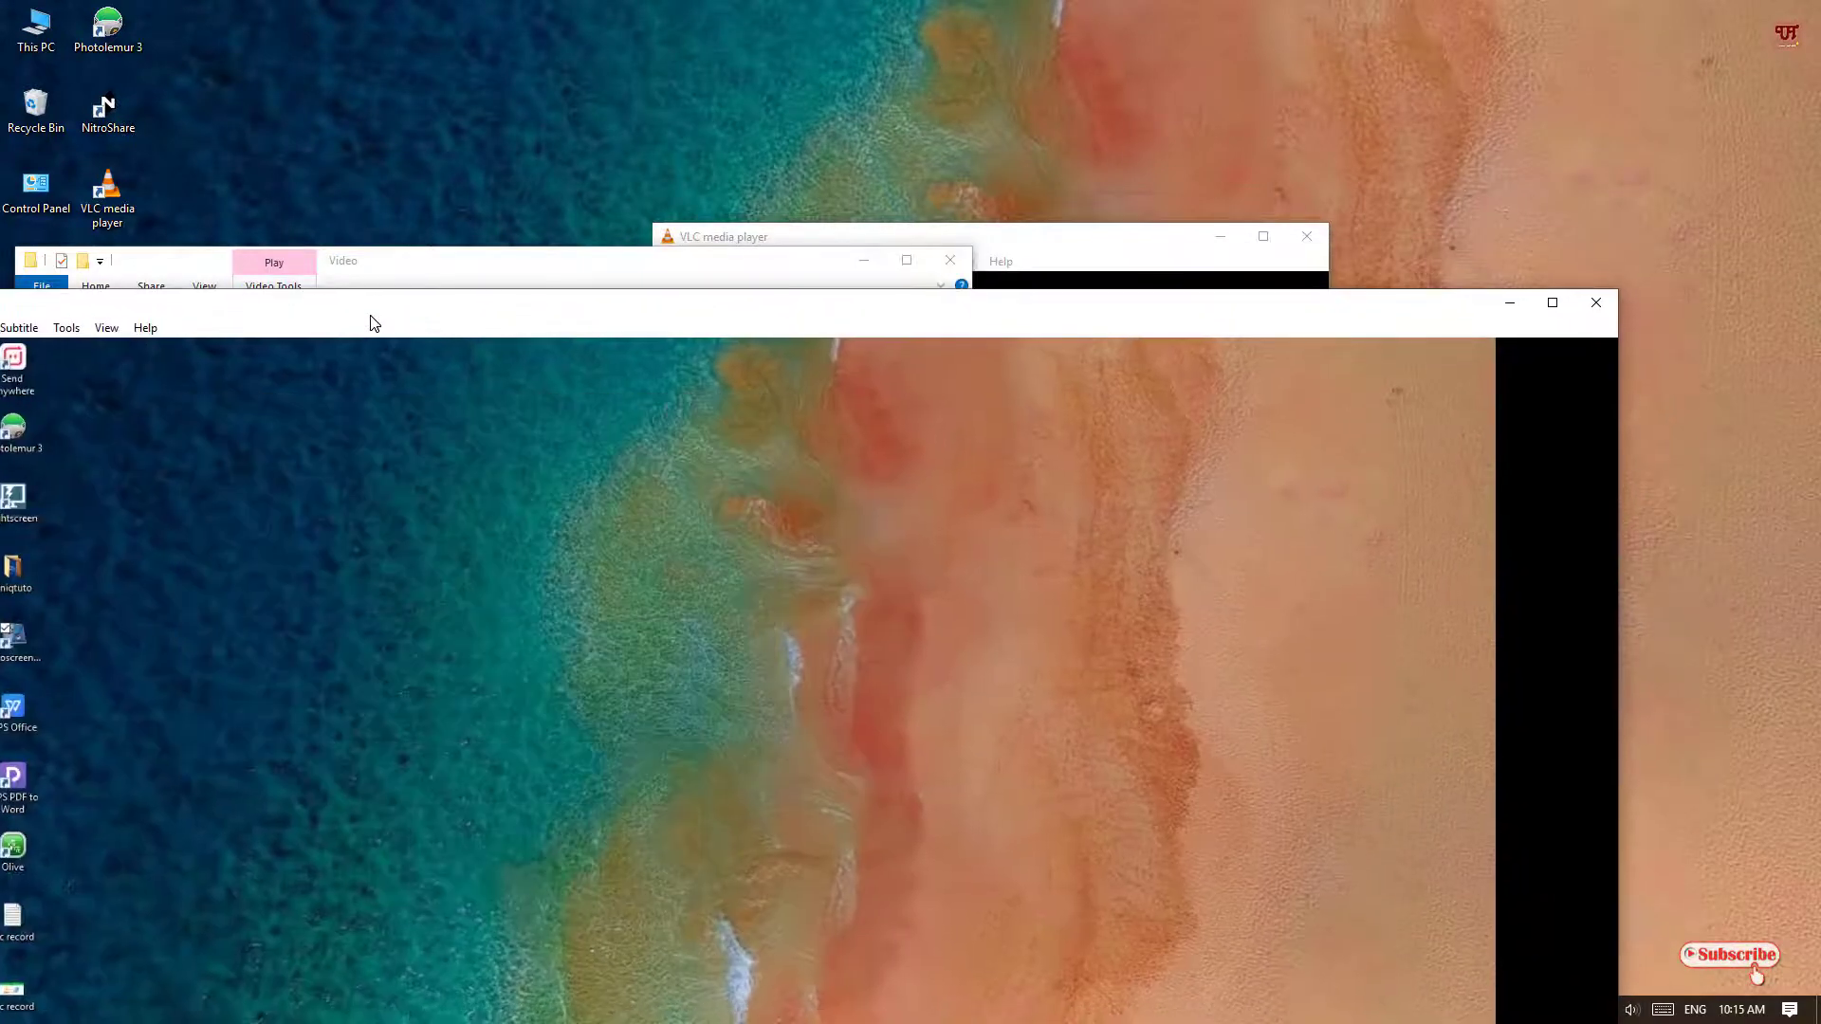
Close both VLC windows and recentre the Video folder window.
{"action": "left_click", "coordinate": [1597, 302]}
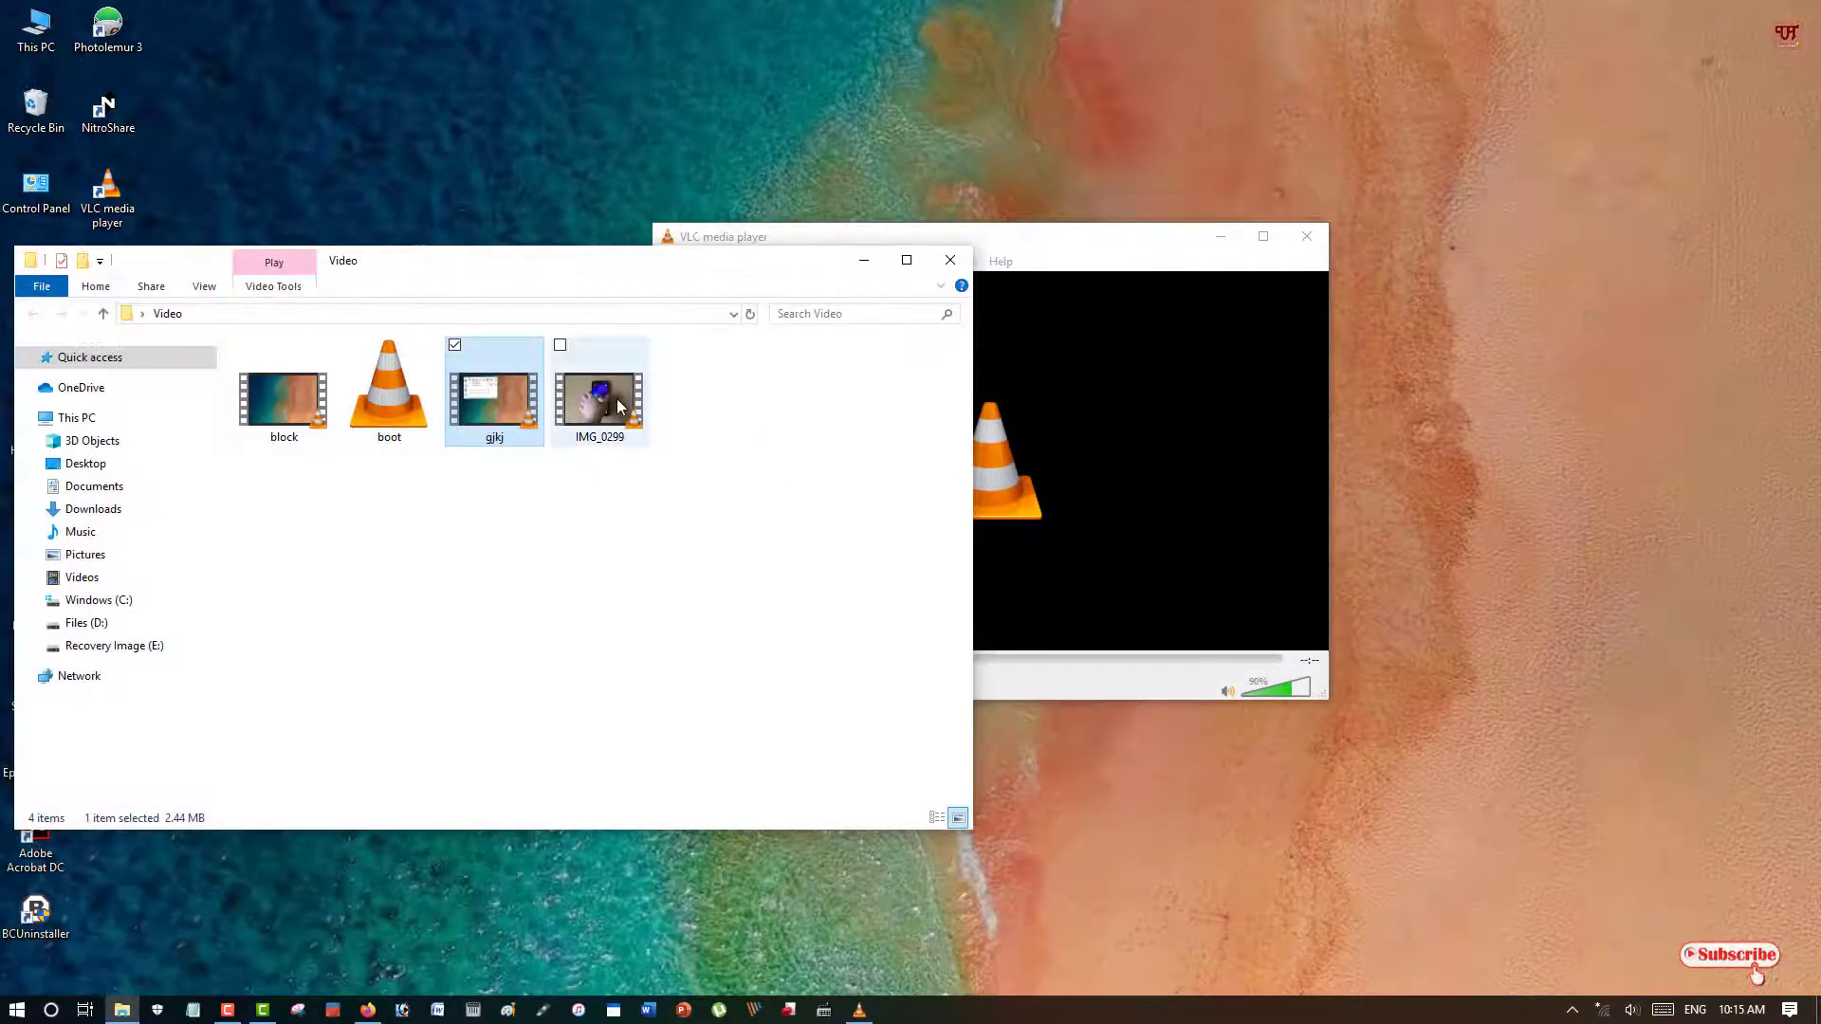
{"action": "left_click", "coordinate": [1307, 240]}
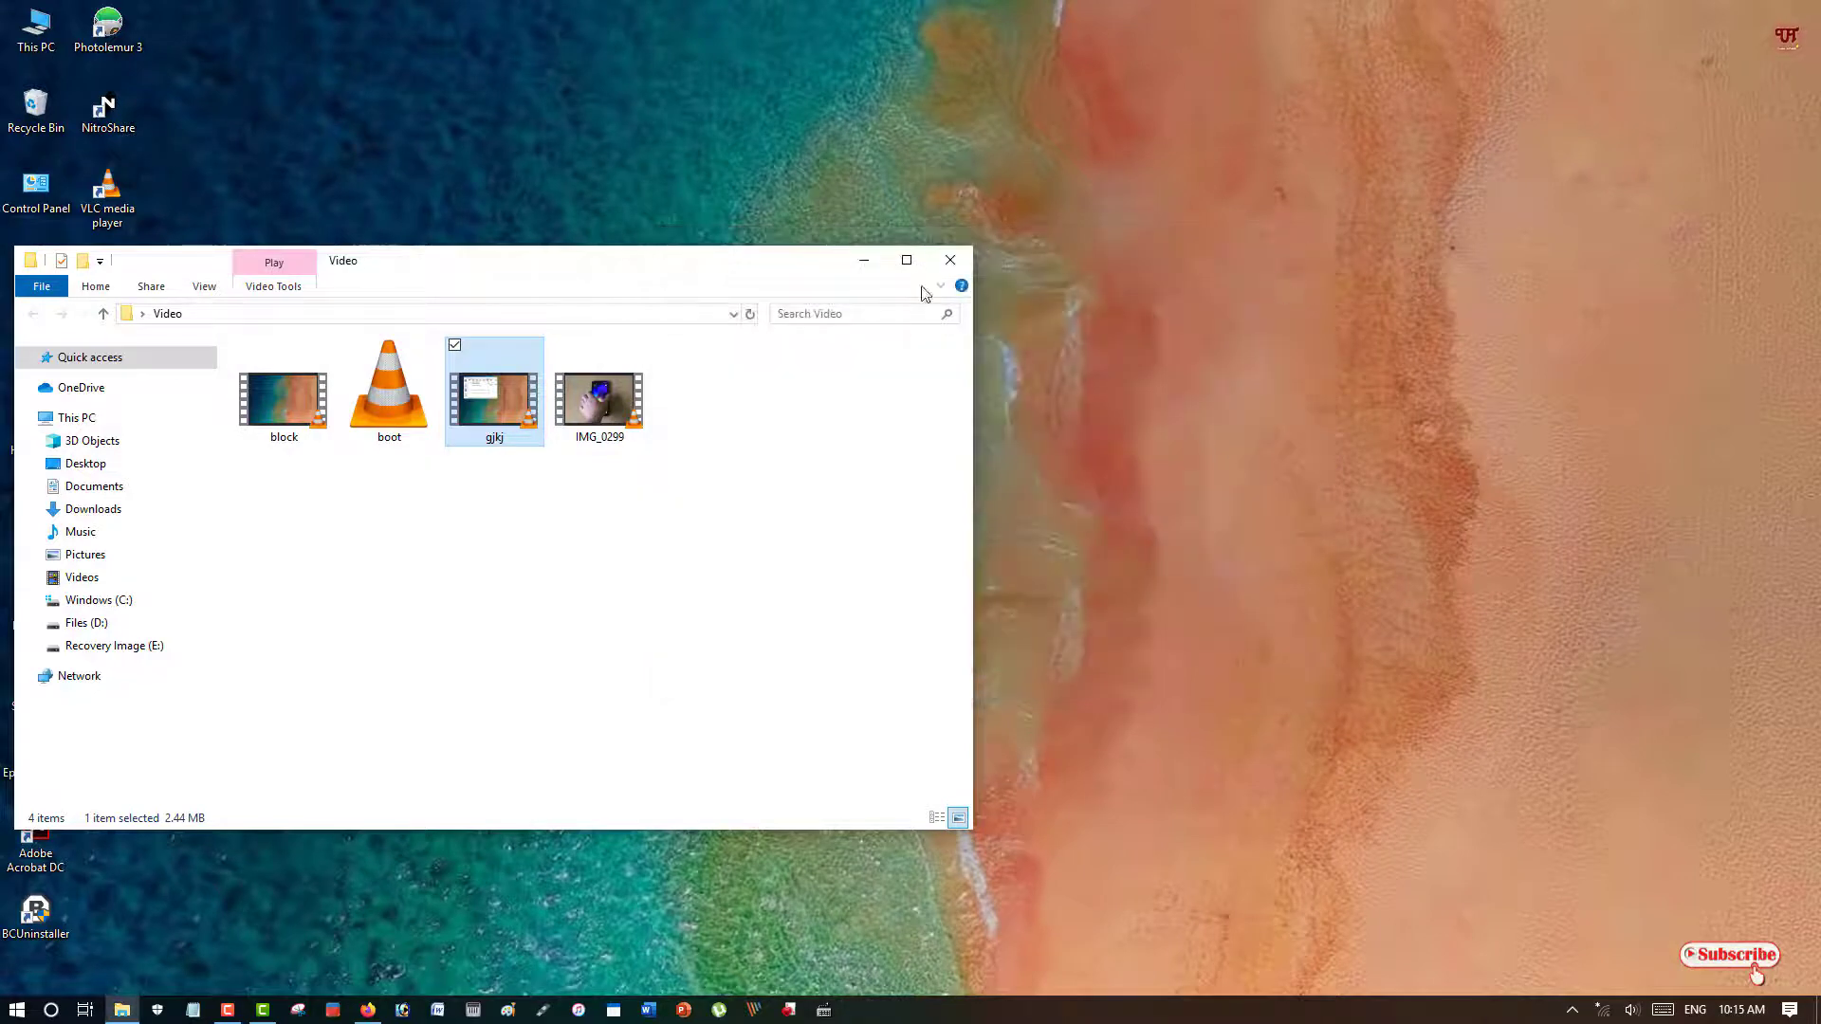
{"action": "left_click_drag", "start_coordinate": [672, 277], "coordinate": [951, 260]}
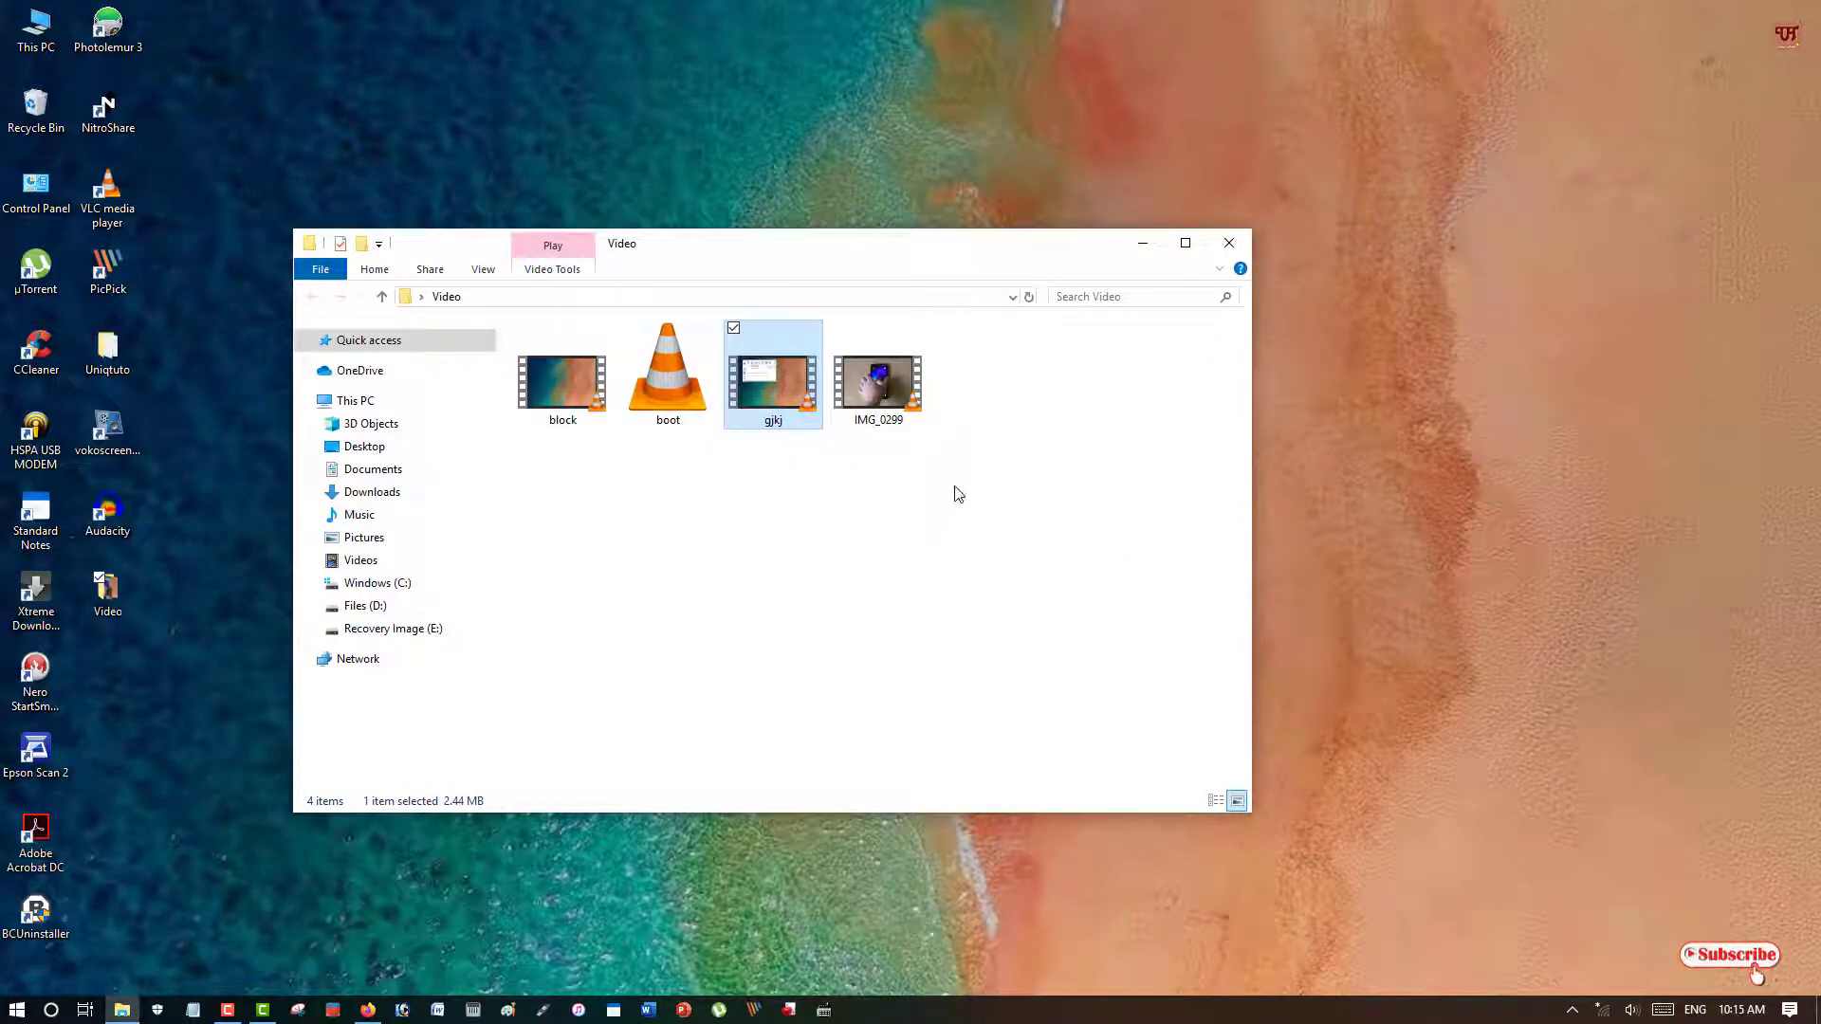
In Tools > Preferences, uncheck 'Use only one instance when started from file manager' and save.
{"action": "left_click", "coordinate": [1143, 242]}
{"action": "double_click", "coordinate": [133, 208]}
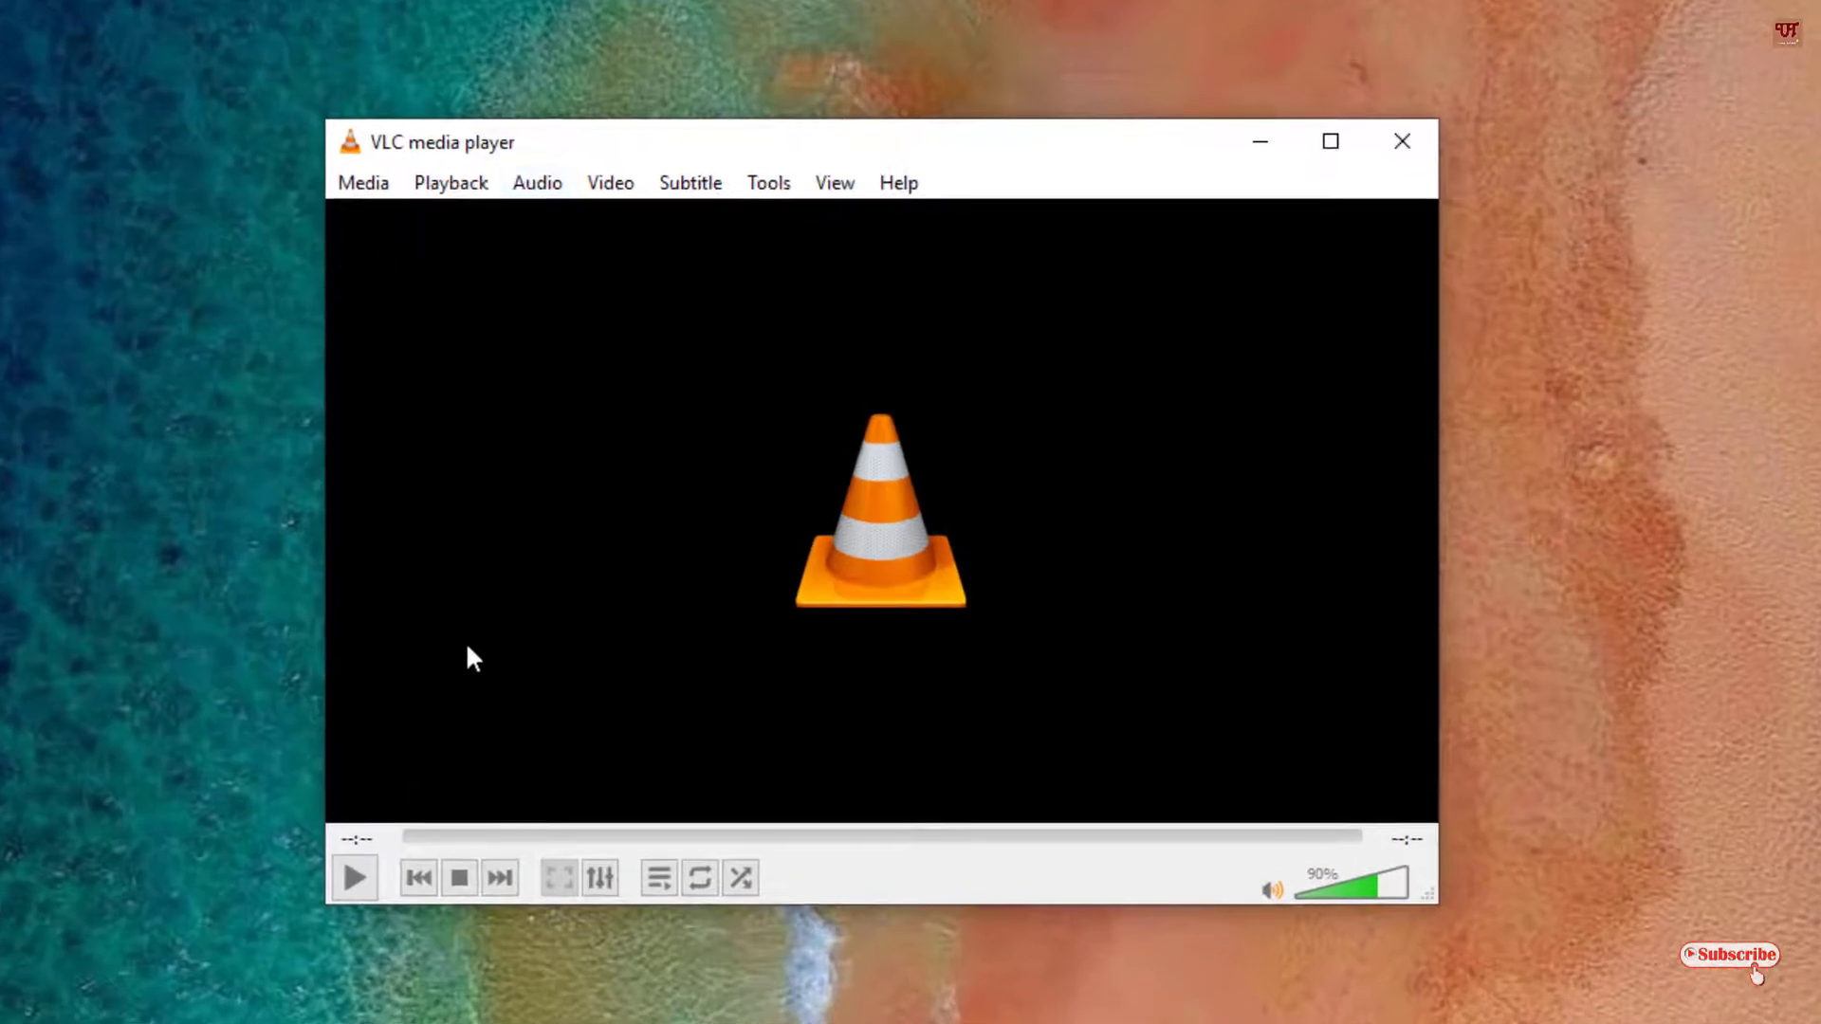
{"action": "left_click", "coordinate": [766, 185]}
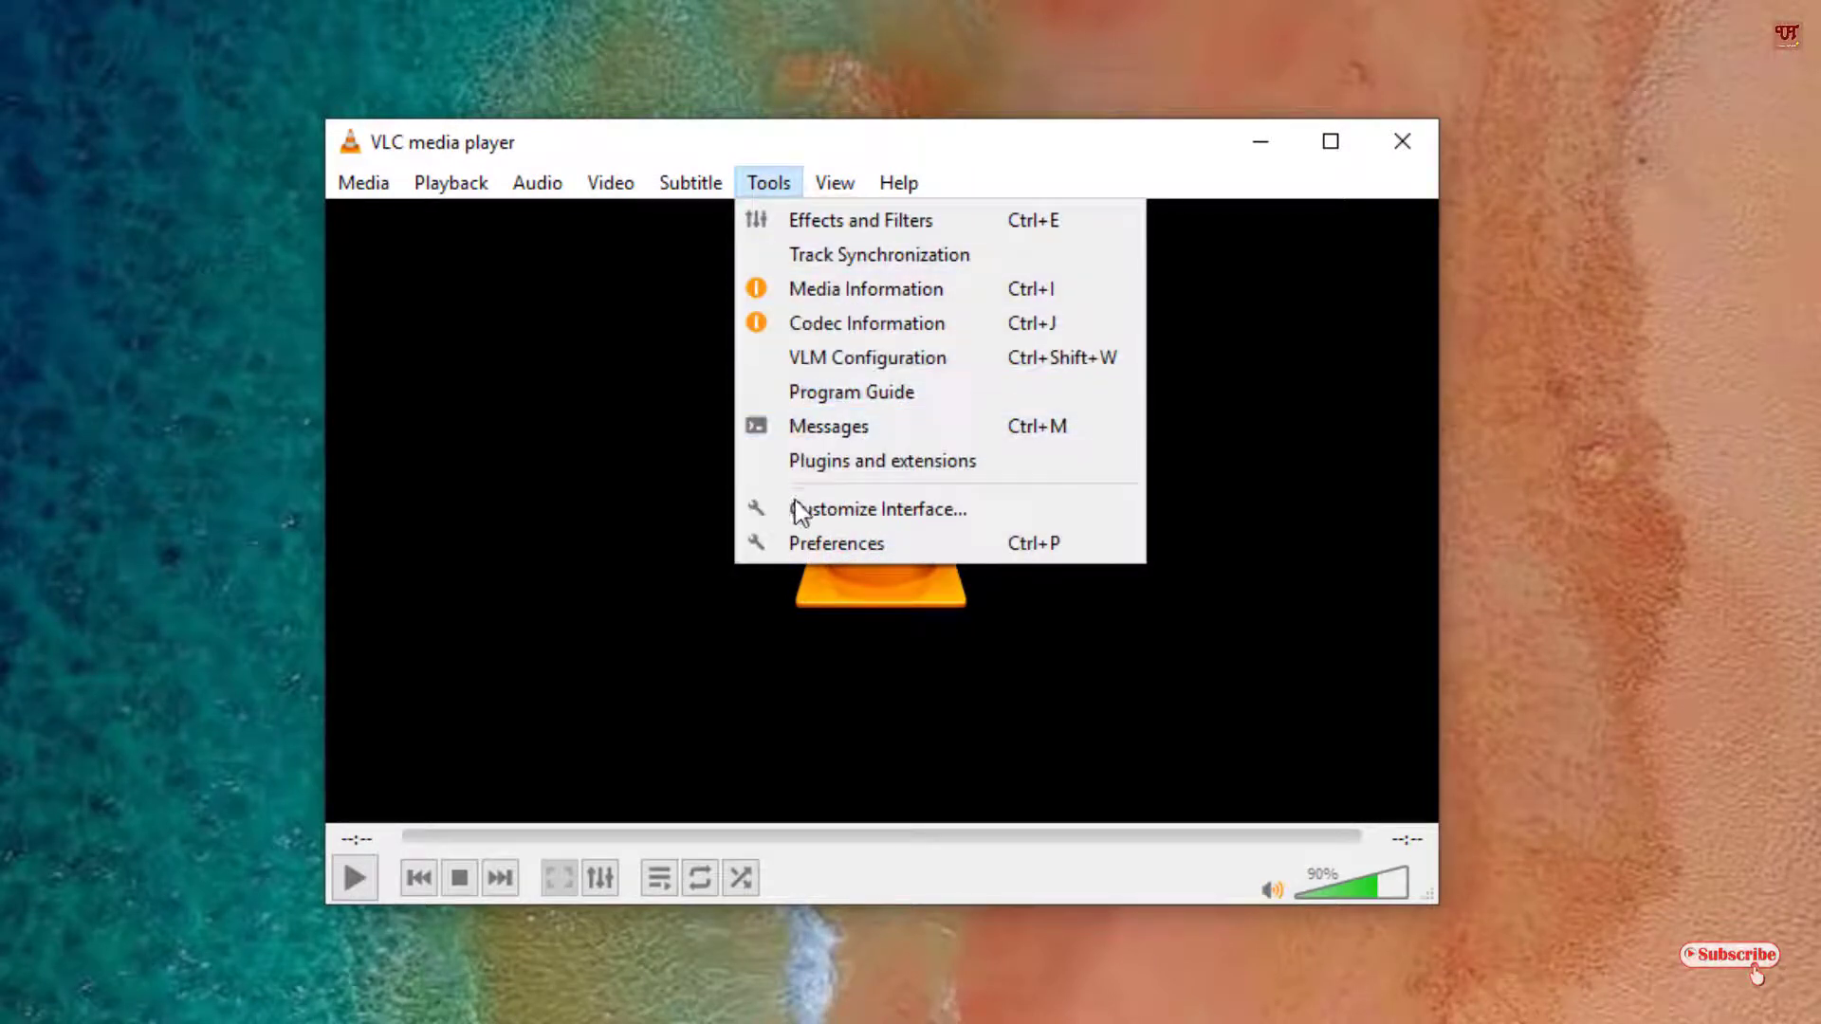
{"action": "left_click", "coordinate": [801, 550]}
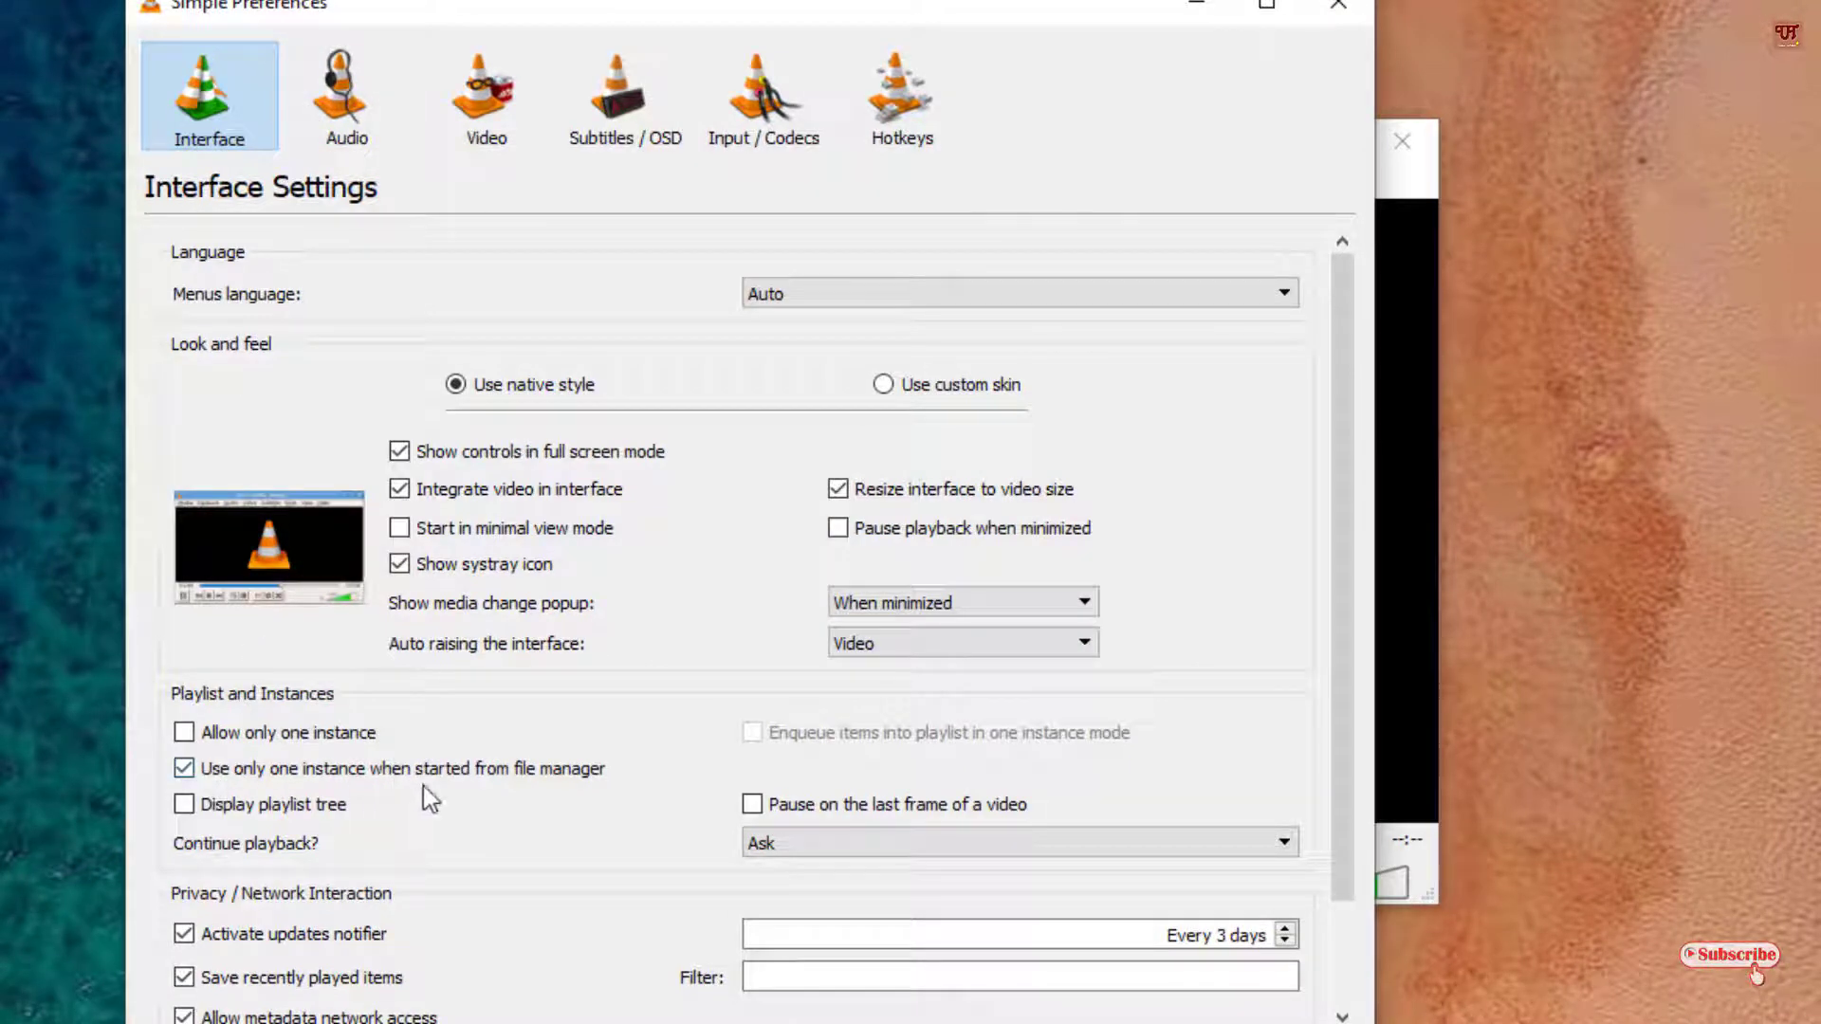
{"action": "left_click", "coordinate": [183, 771]}
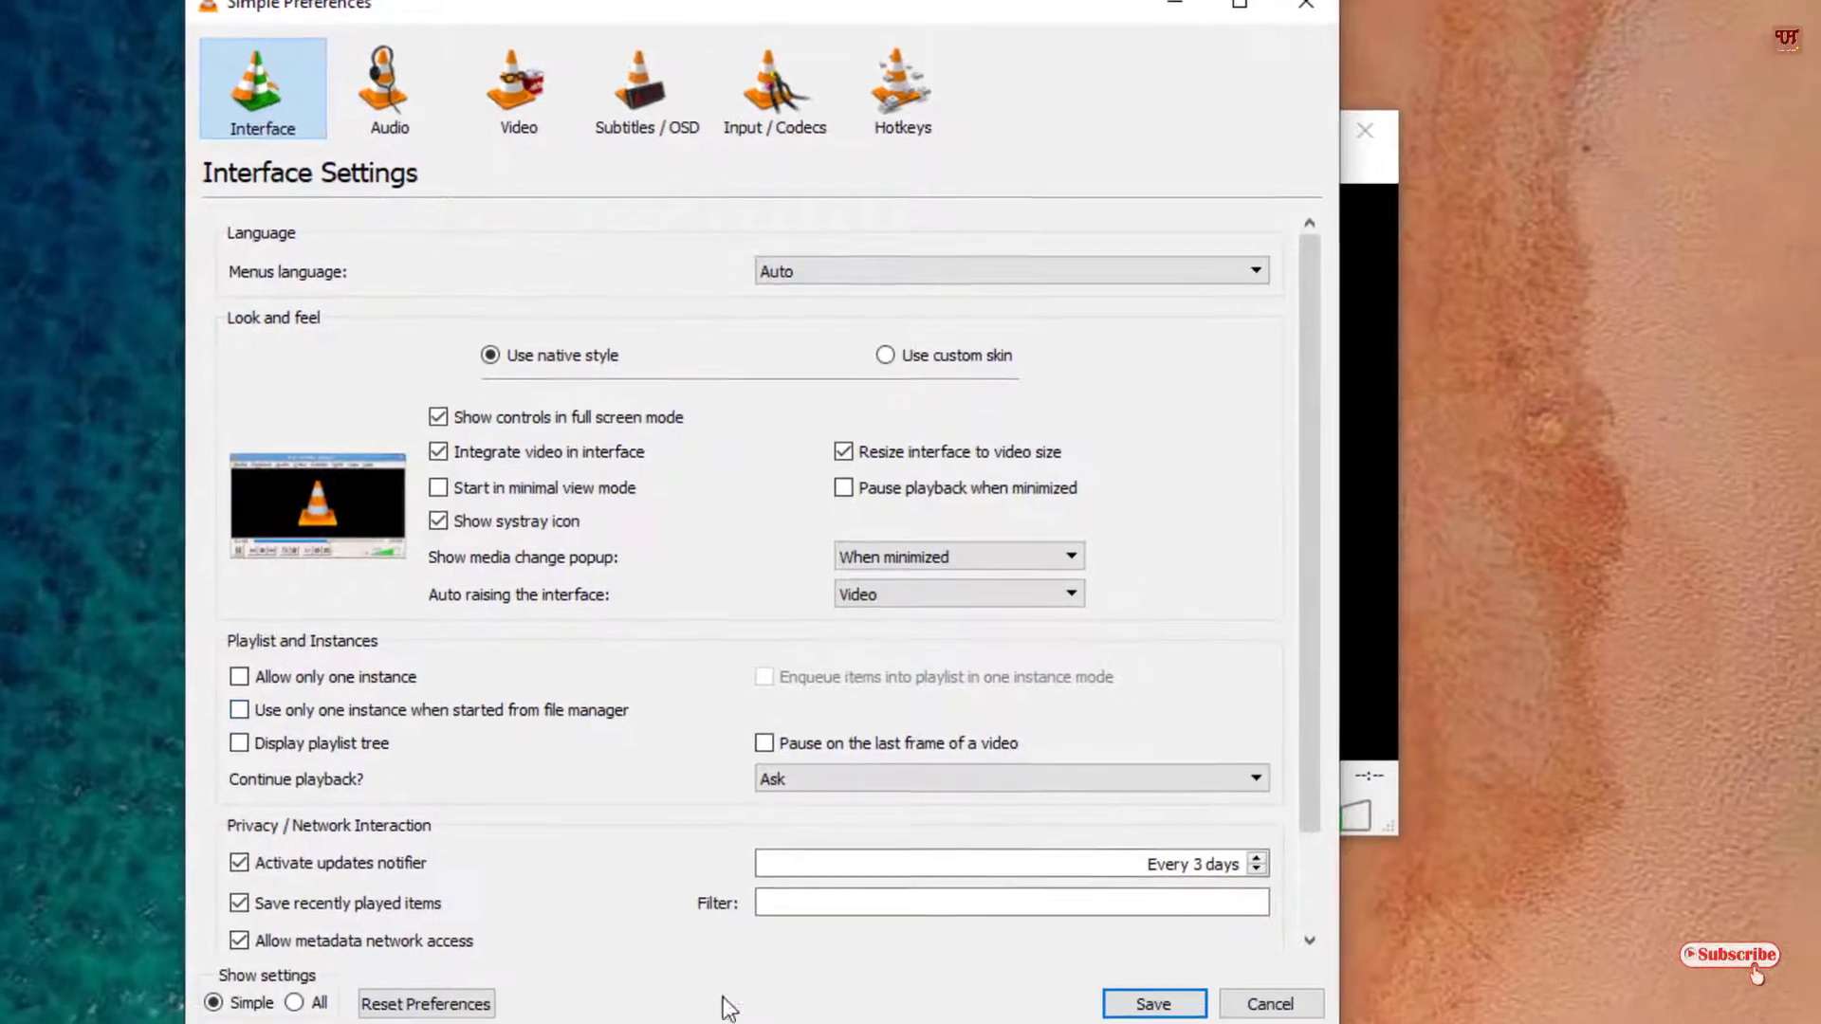
{"action": "left_click", "coordinate": [1174, 981]}
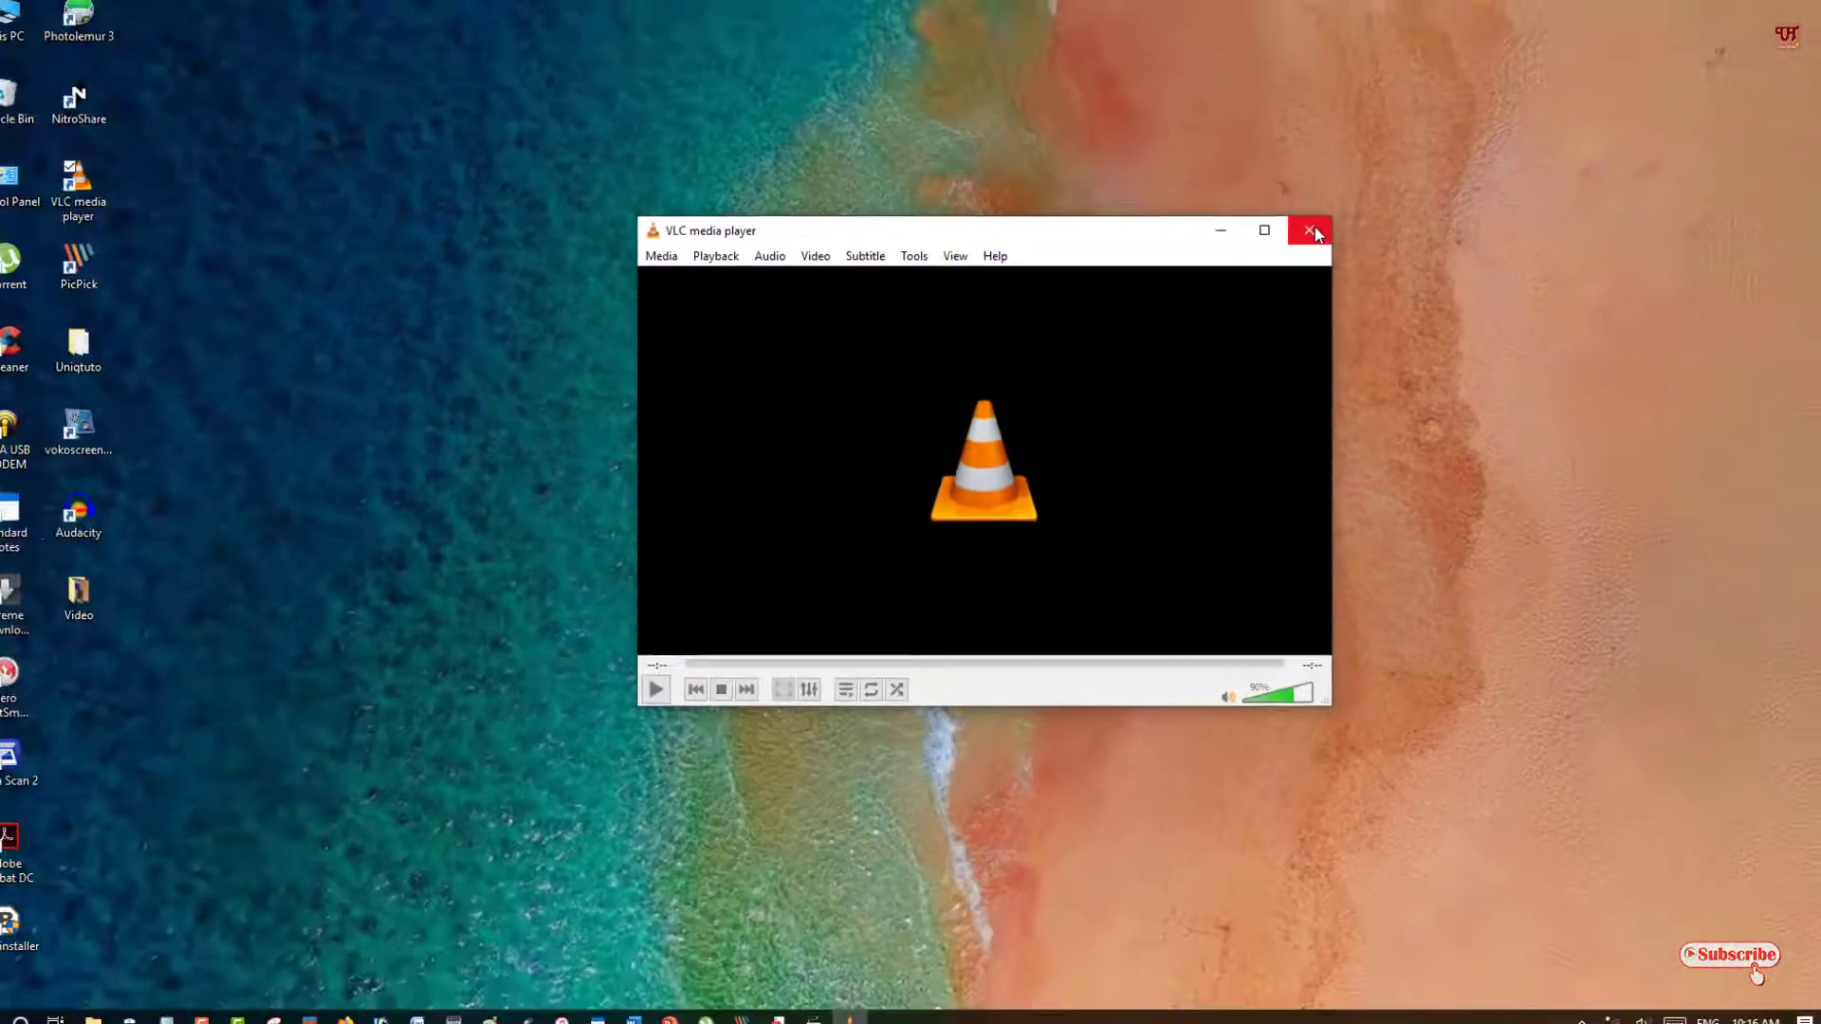
Open the Video folder and play IMG_0299 in a new VLC window.
{"action": "left_click", "coordinate": [1310, 230]}
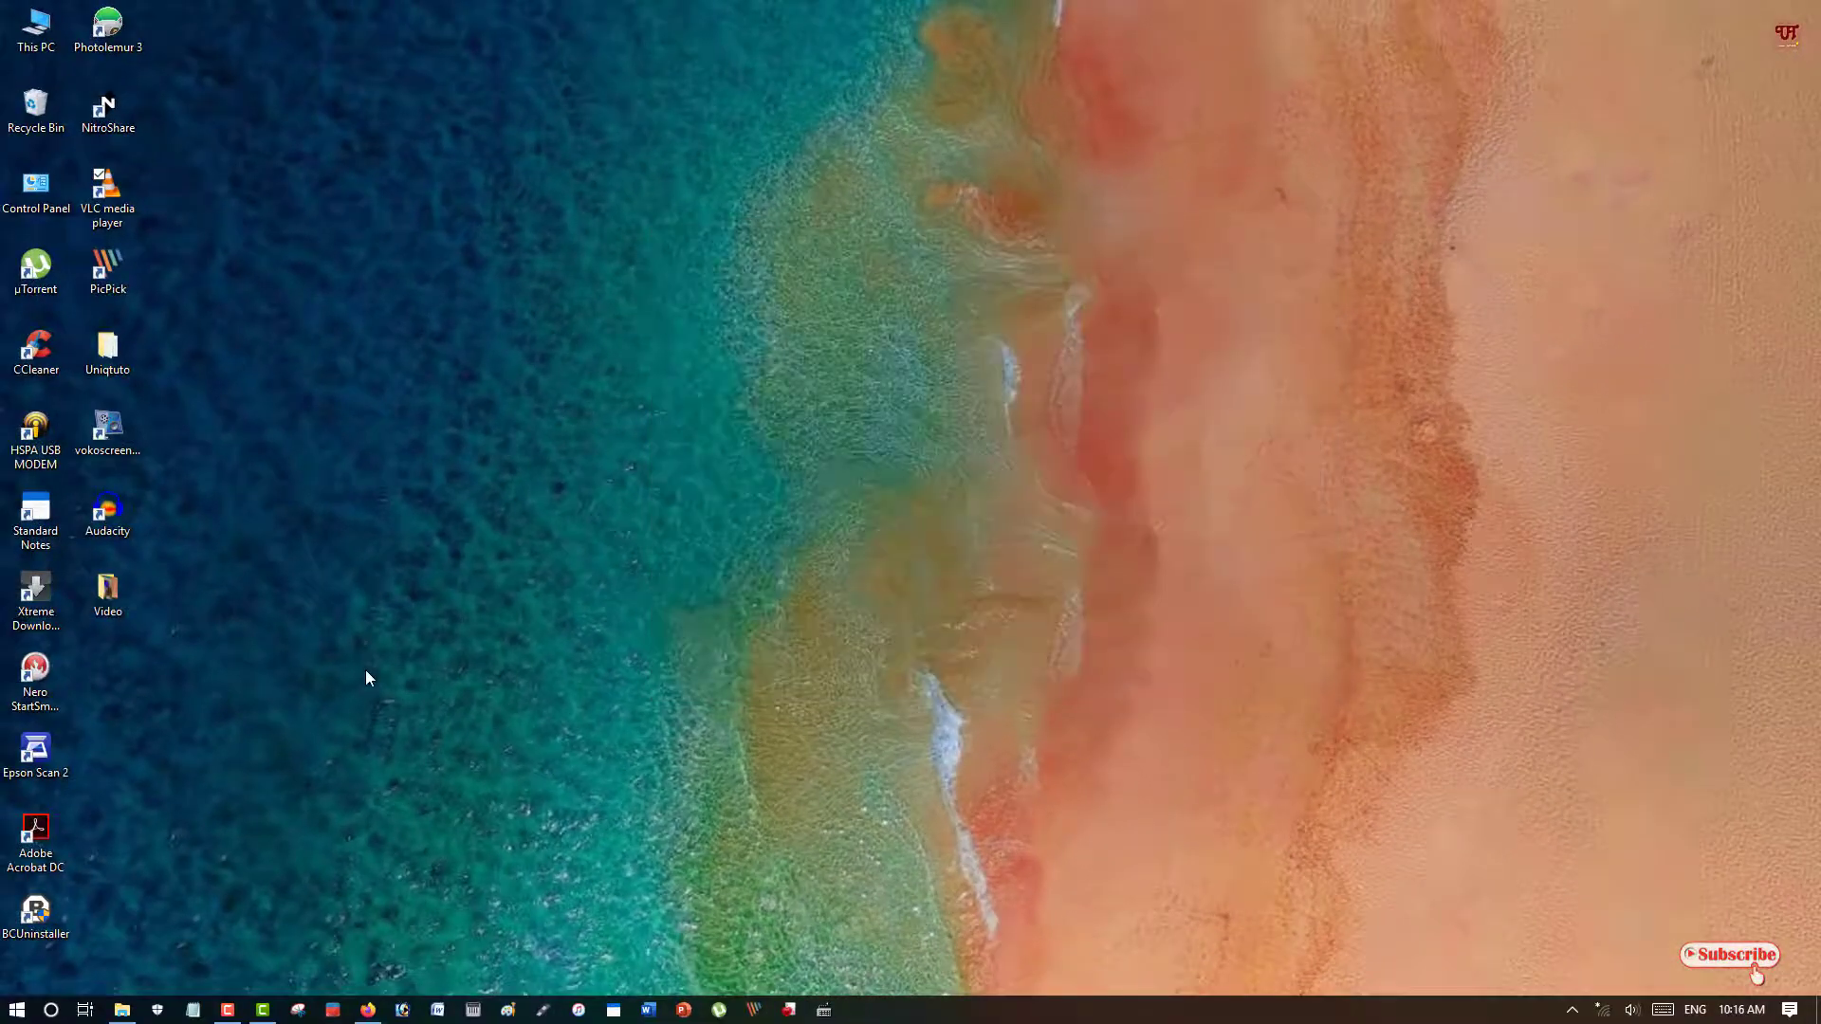
{"action": "double_click", "coordinate": [79, 590]}
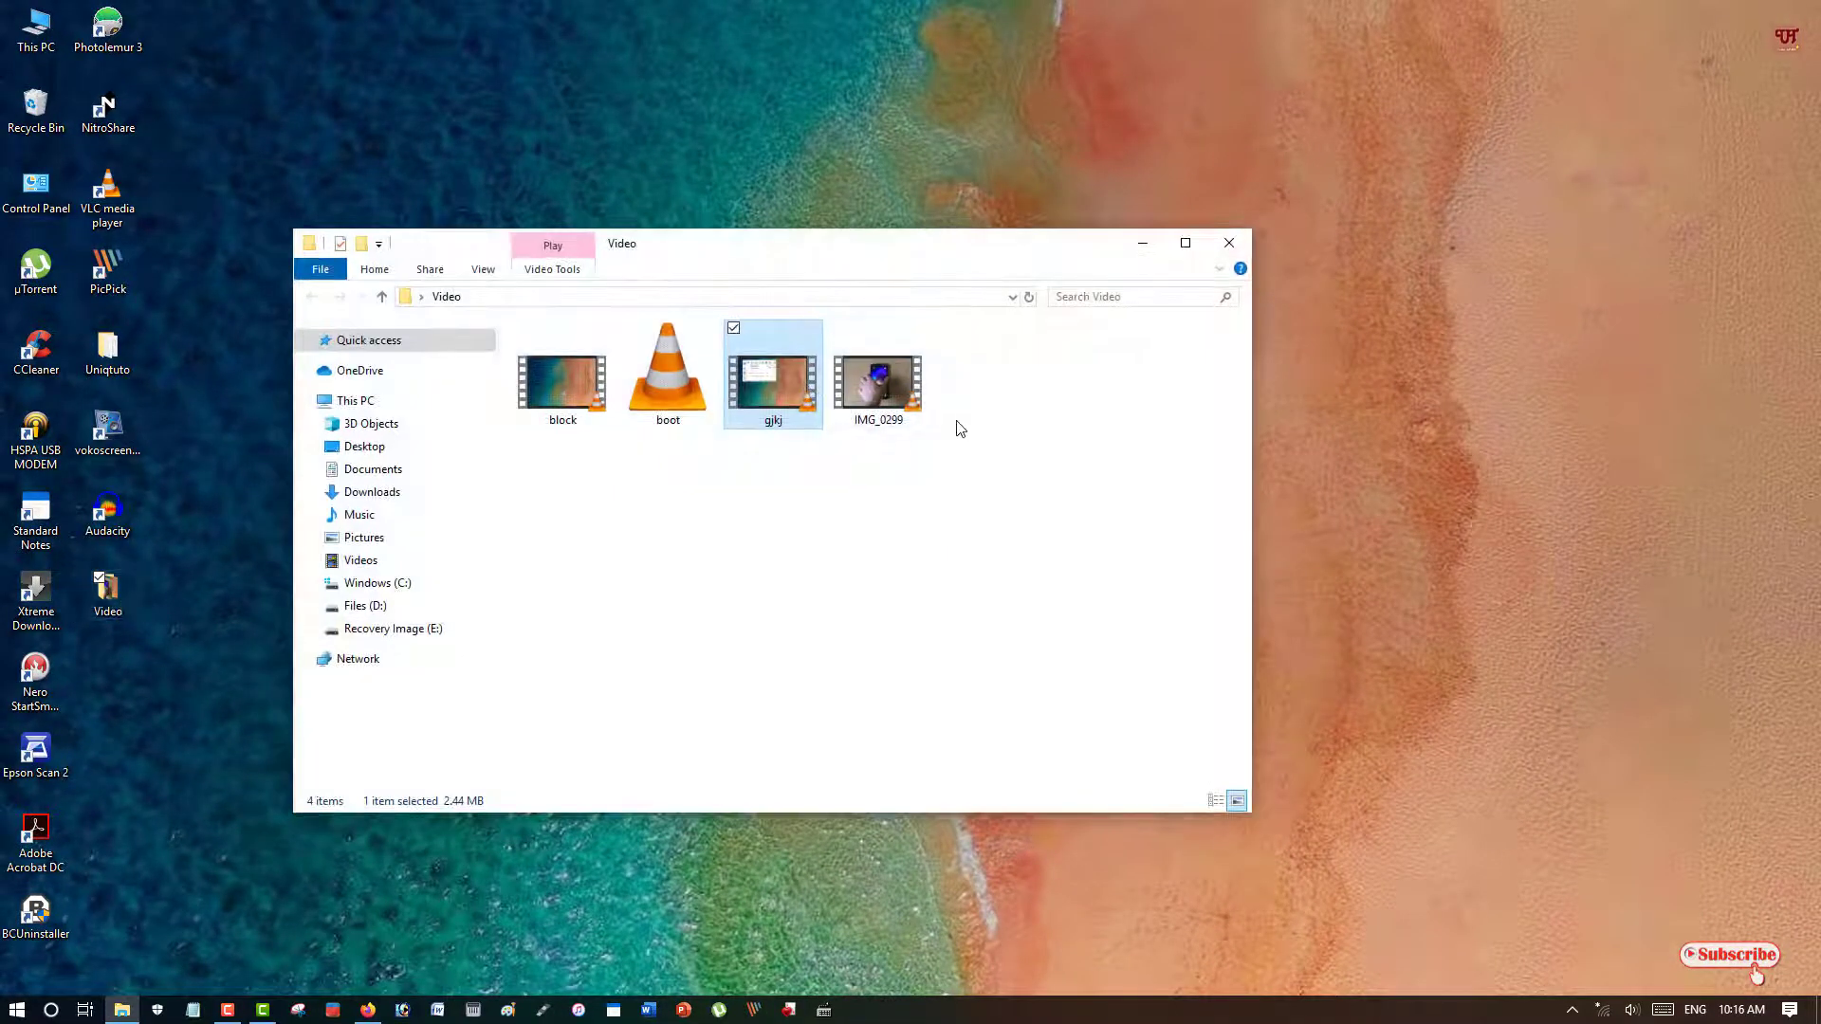
{"action": "left_click_drag", "start_coordinate": [1025, 254], "coordinate": [1176, 177]}
{"action": "double_click", "coordinate": [1047, 324]}
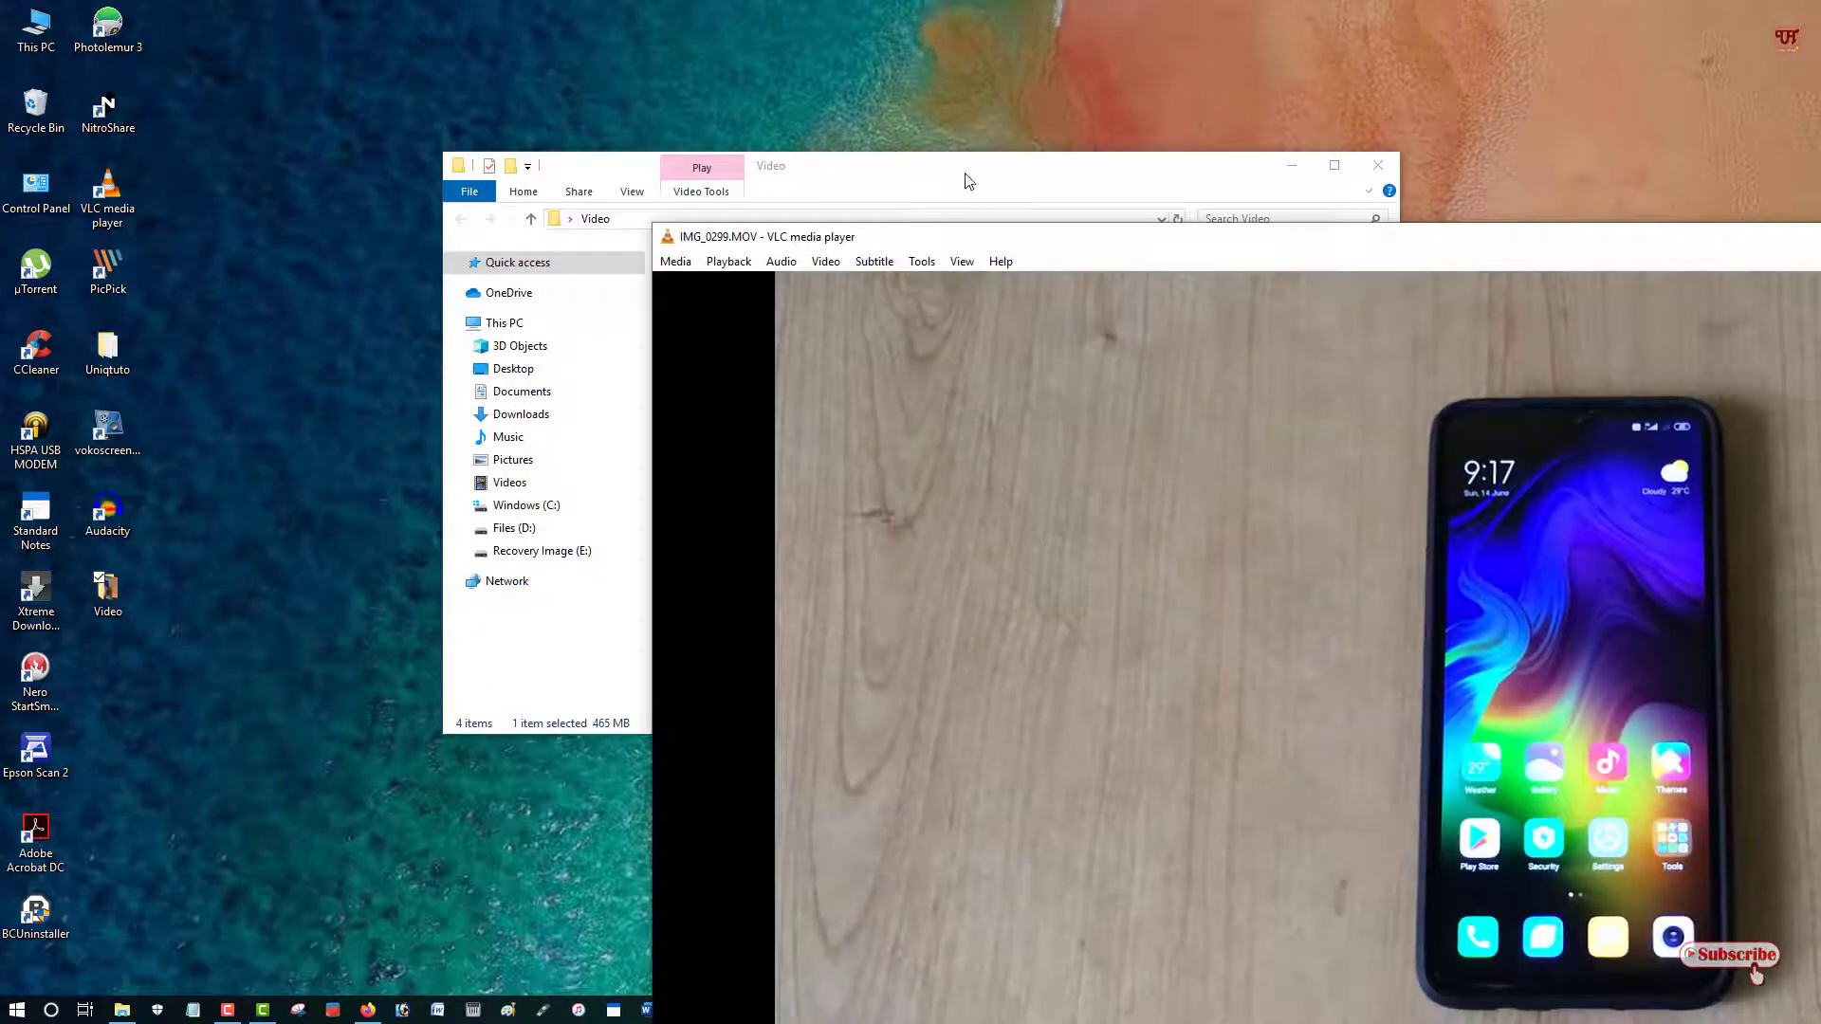
Open gjkj, boot and block in their own VLC windows, snapping players side by side.
{"action": "left_click_drag", "start_coordinate": [963, 176], "coordinate": [636, 151]}
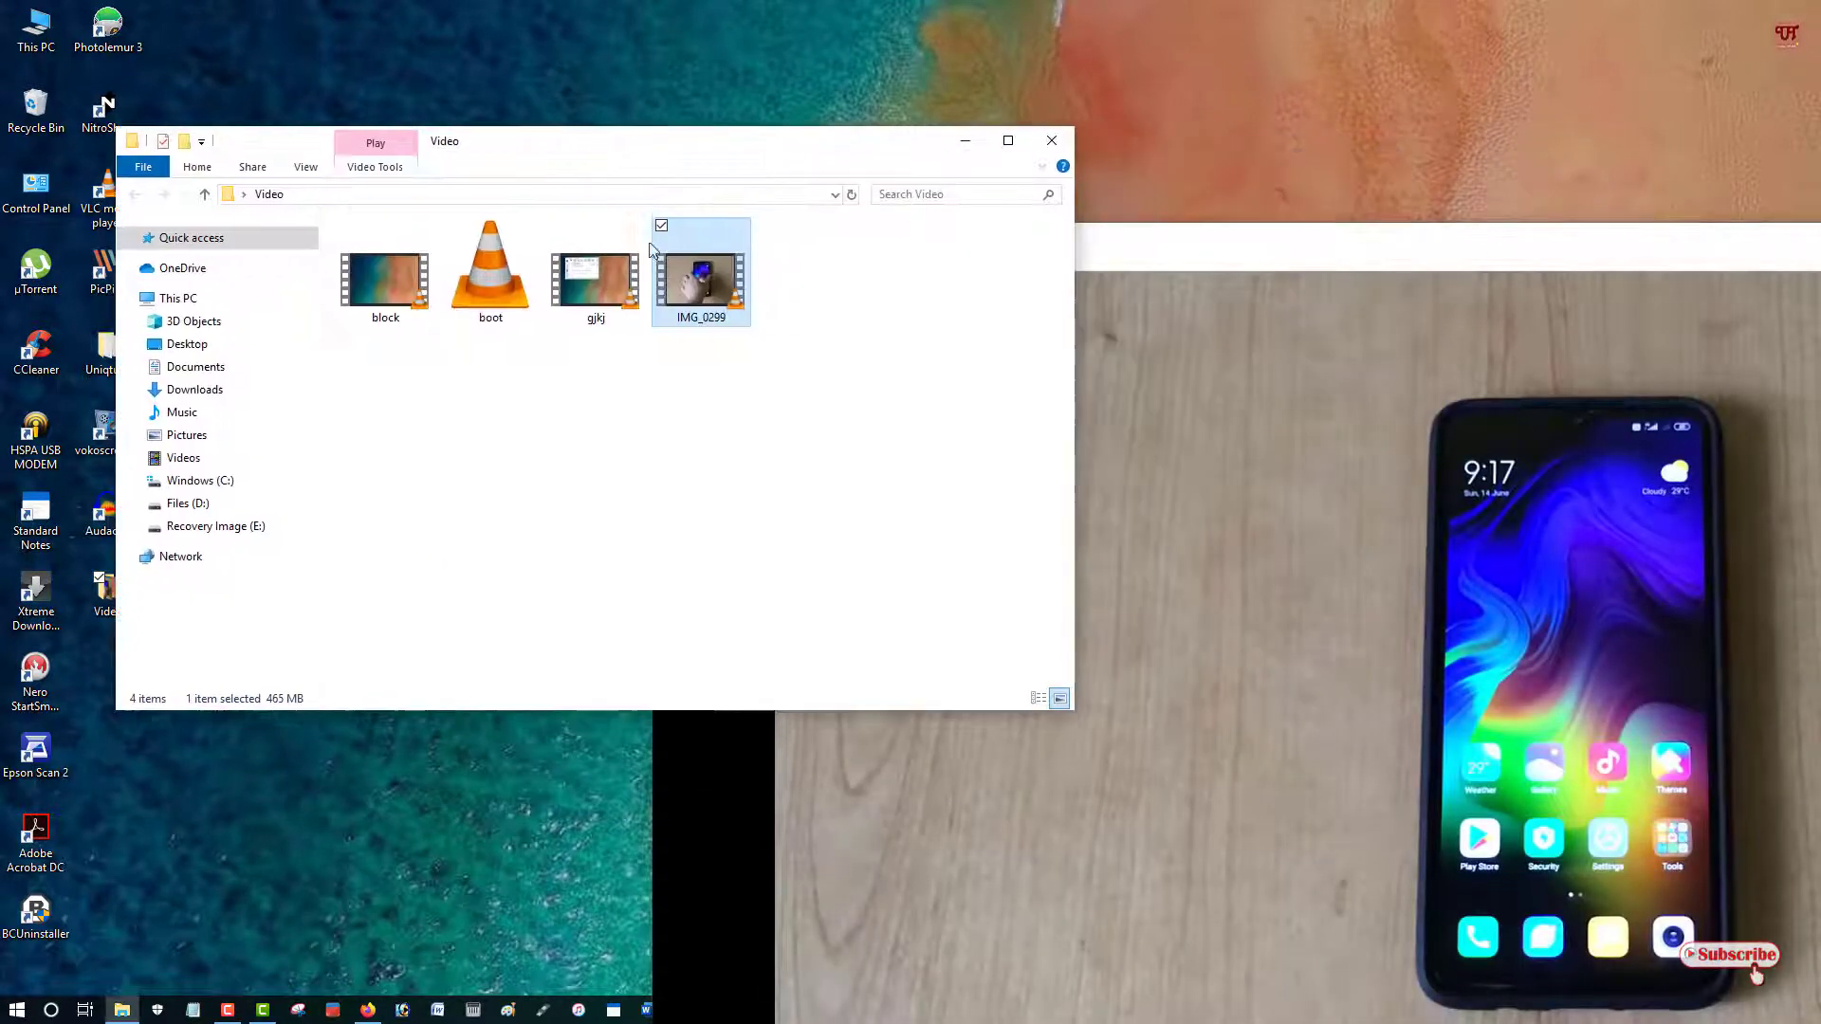
{"action": "left_click", "coordinate": [572, 277]}
{"action": "double_click", "coordinate": [573, 277]}
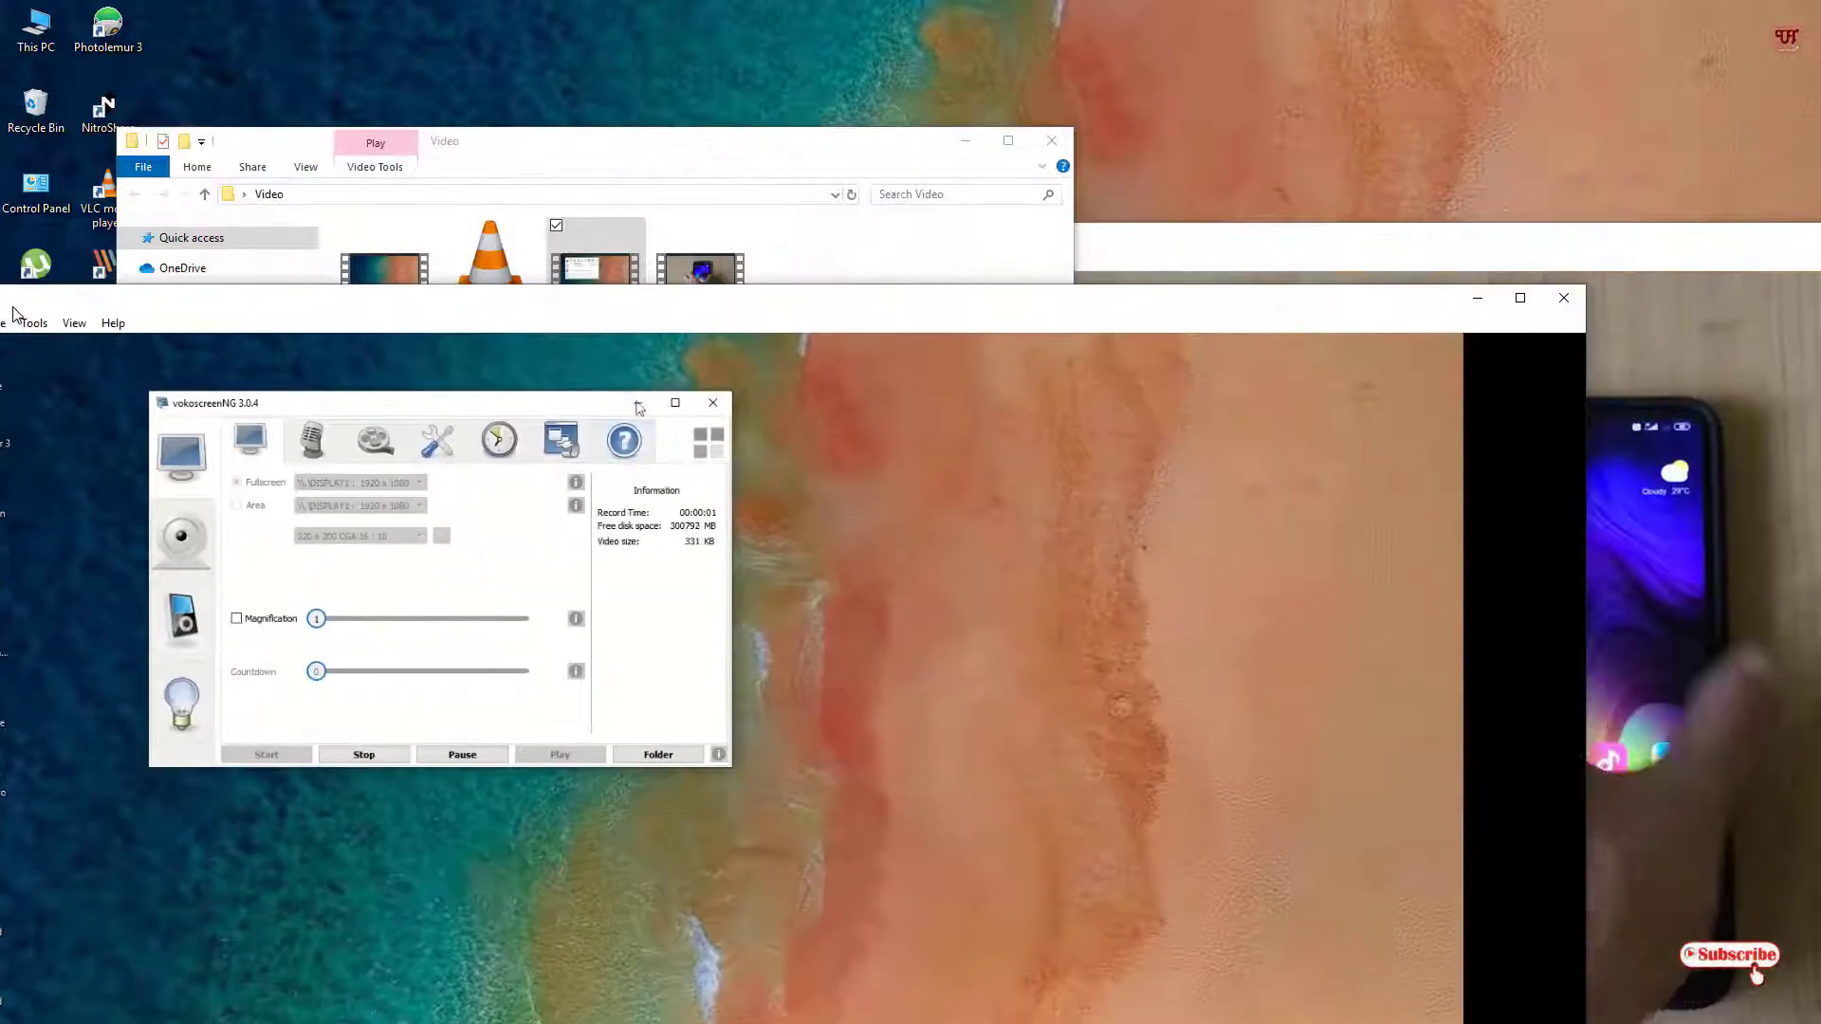
{"action": "left_click_drag", "start_coordinate": [13, 313], "coordinate": [1816, 419]}
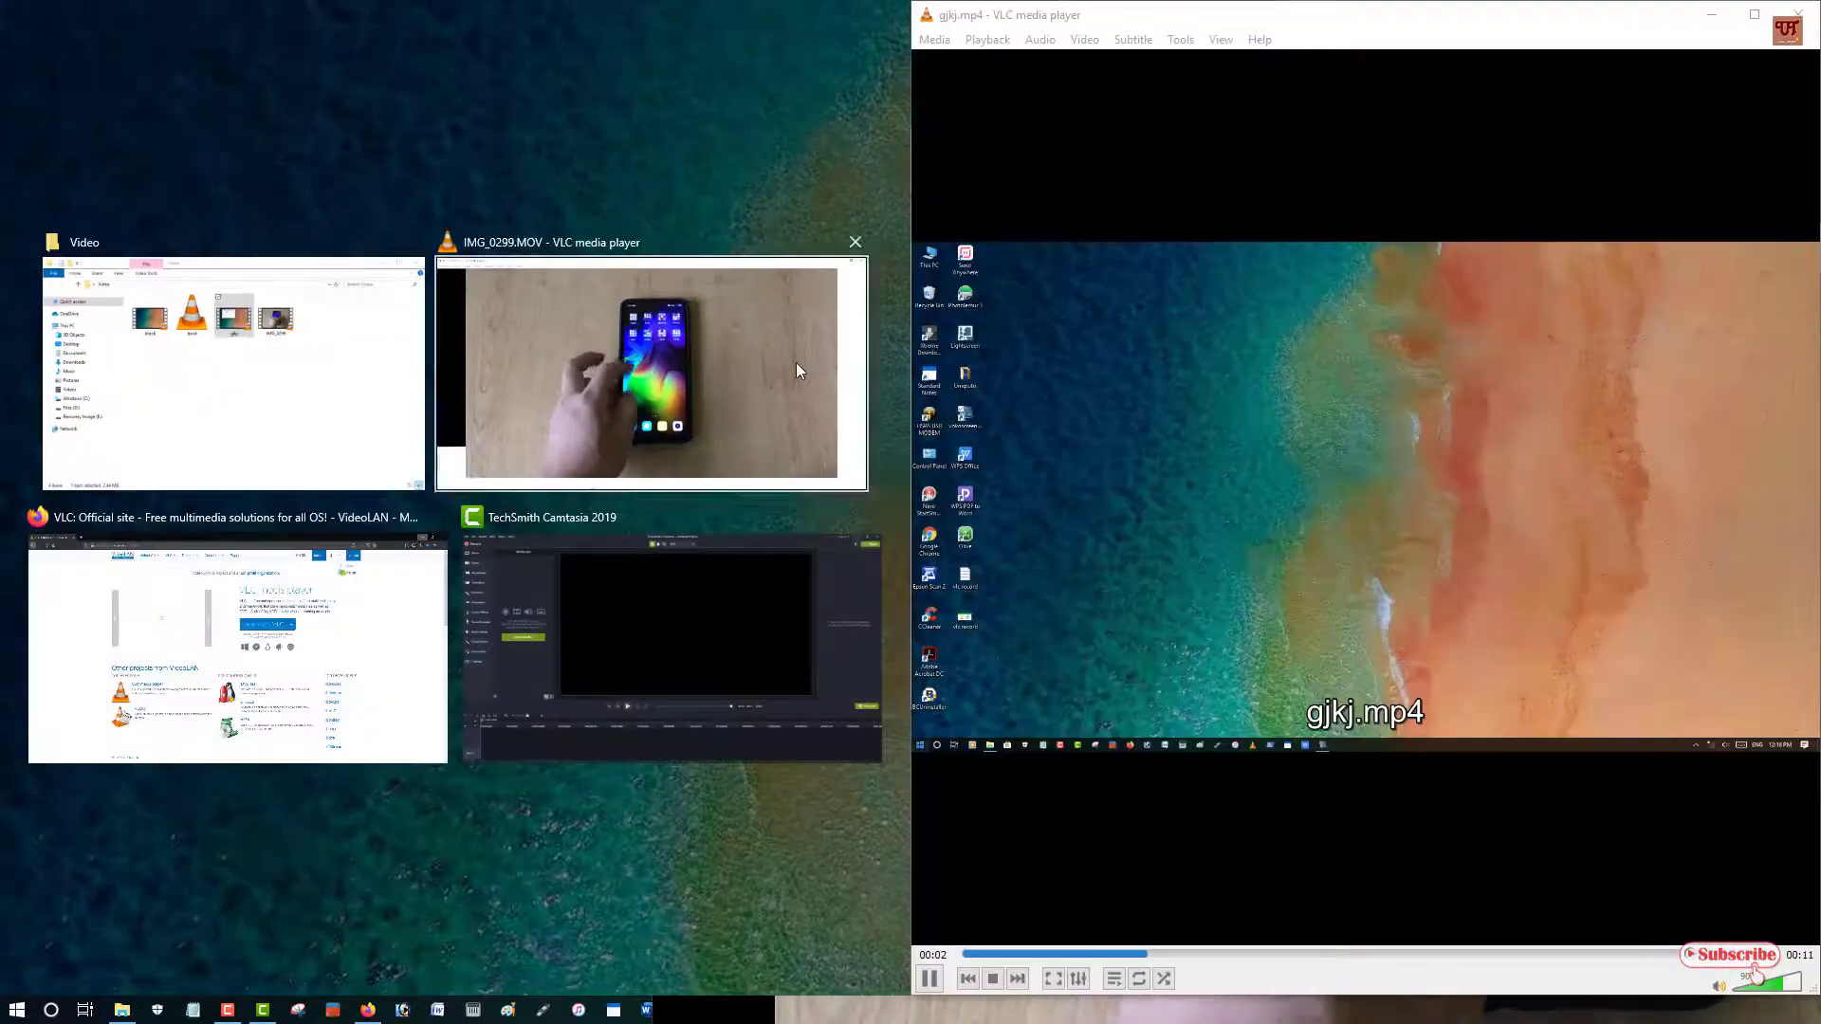
{"action": "left_click", "coordinate": [794, 362]}
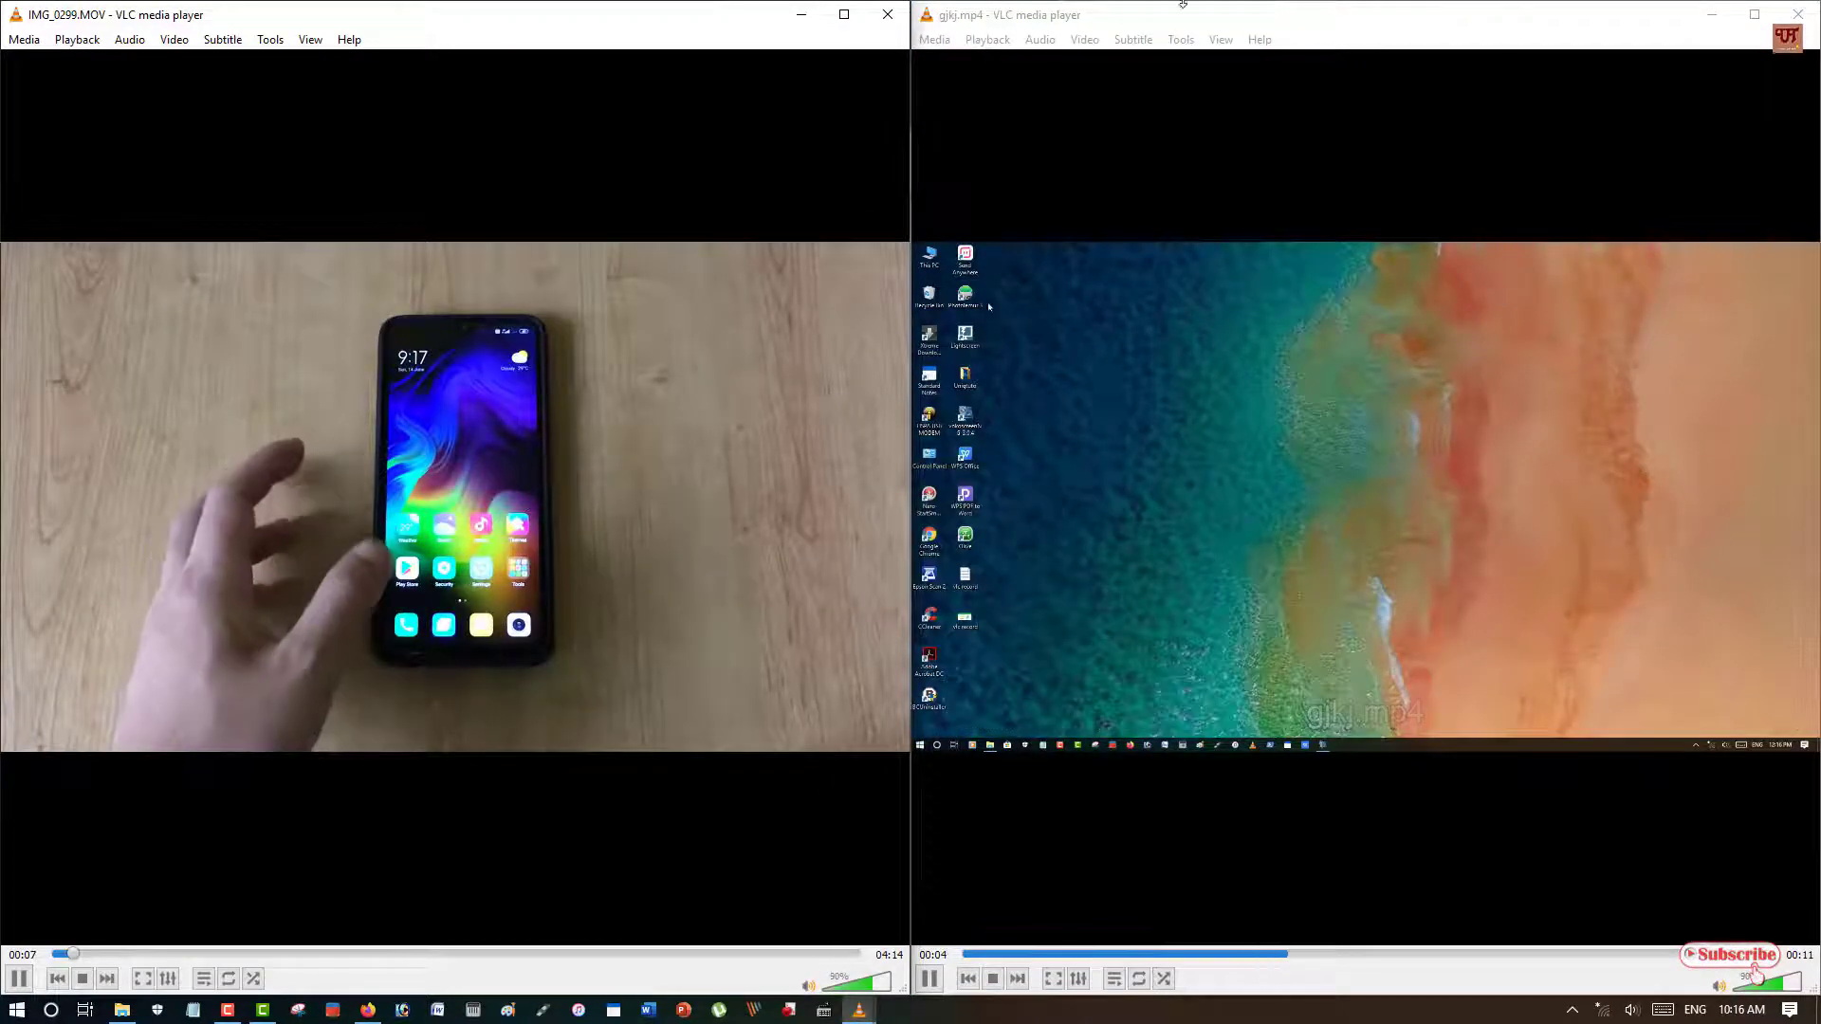
{"action": "mouse_move", "coordinate": [700, 7]}
{"action": "left_mouse_down"}
{"action": "mouse_move", "coordinate": [976, 94]}
{"action": "mouse_move", "coordinate": [1476, 154]}
{"action": "mouse_move", "coordinate": [1565, 476]}
{"action": "left_mouse_up"}
{"action": "double_click", "coordinate": [490, 275]}
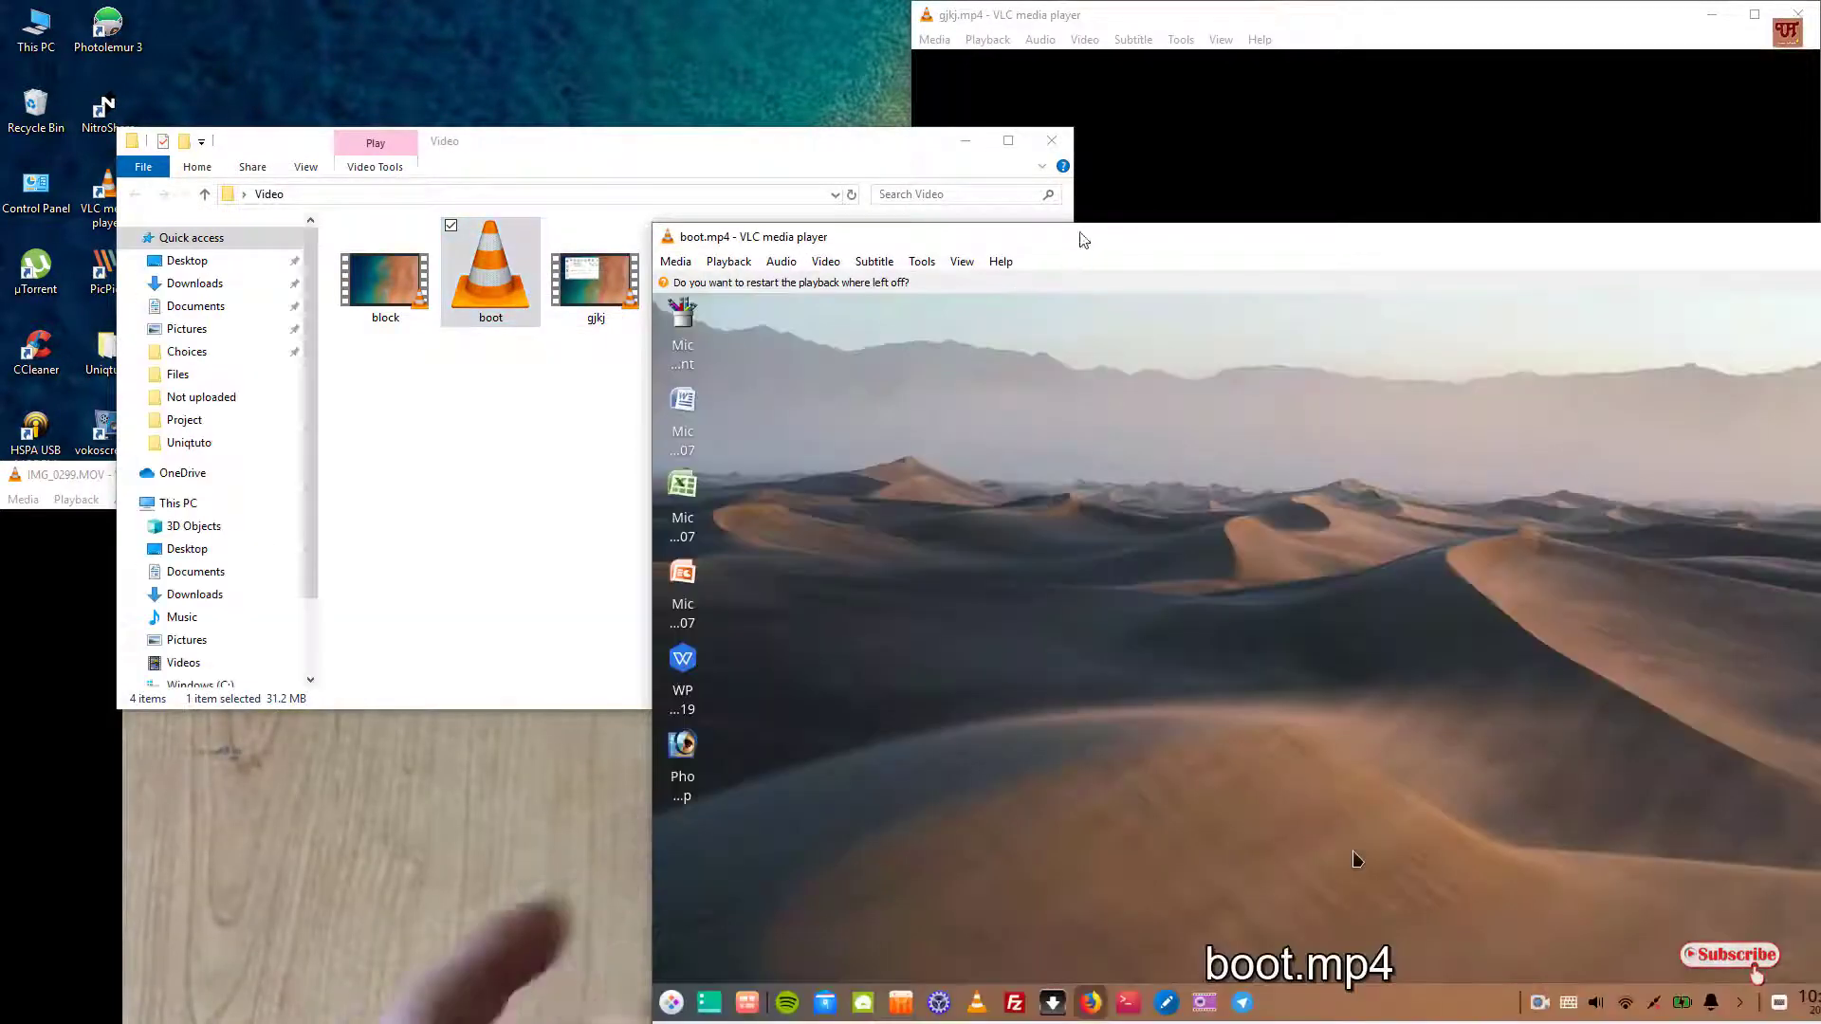
{"action": "double_click", "coordinate": [379, 279]}
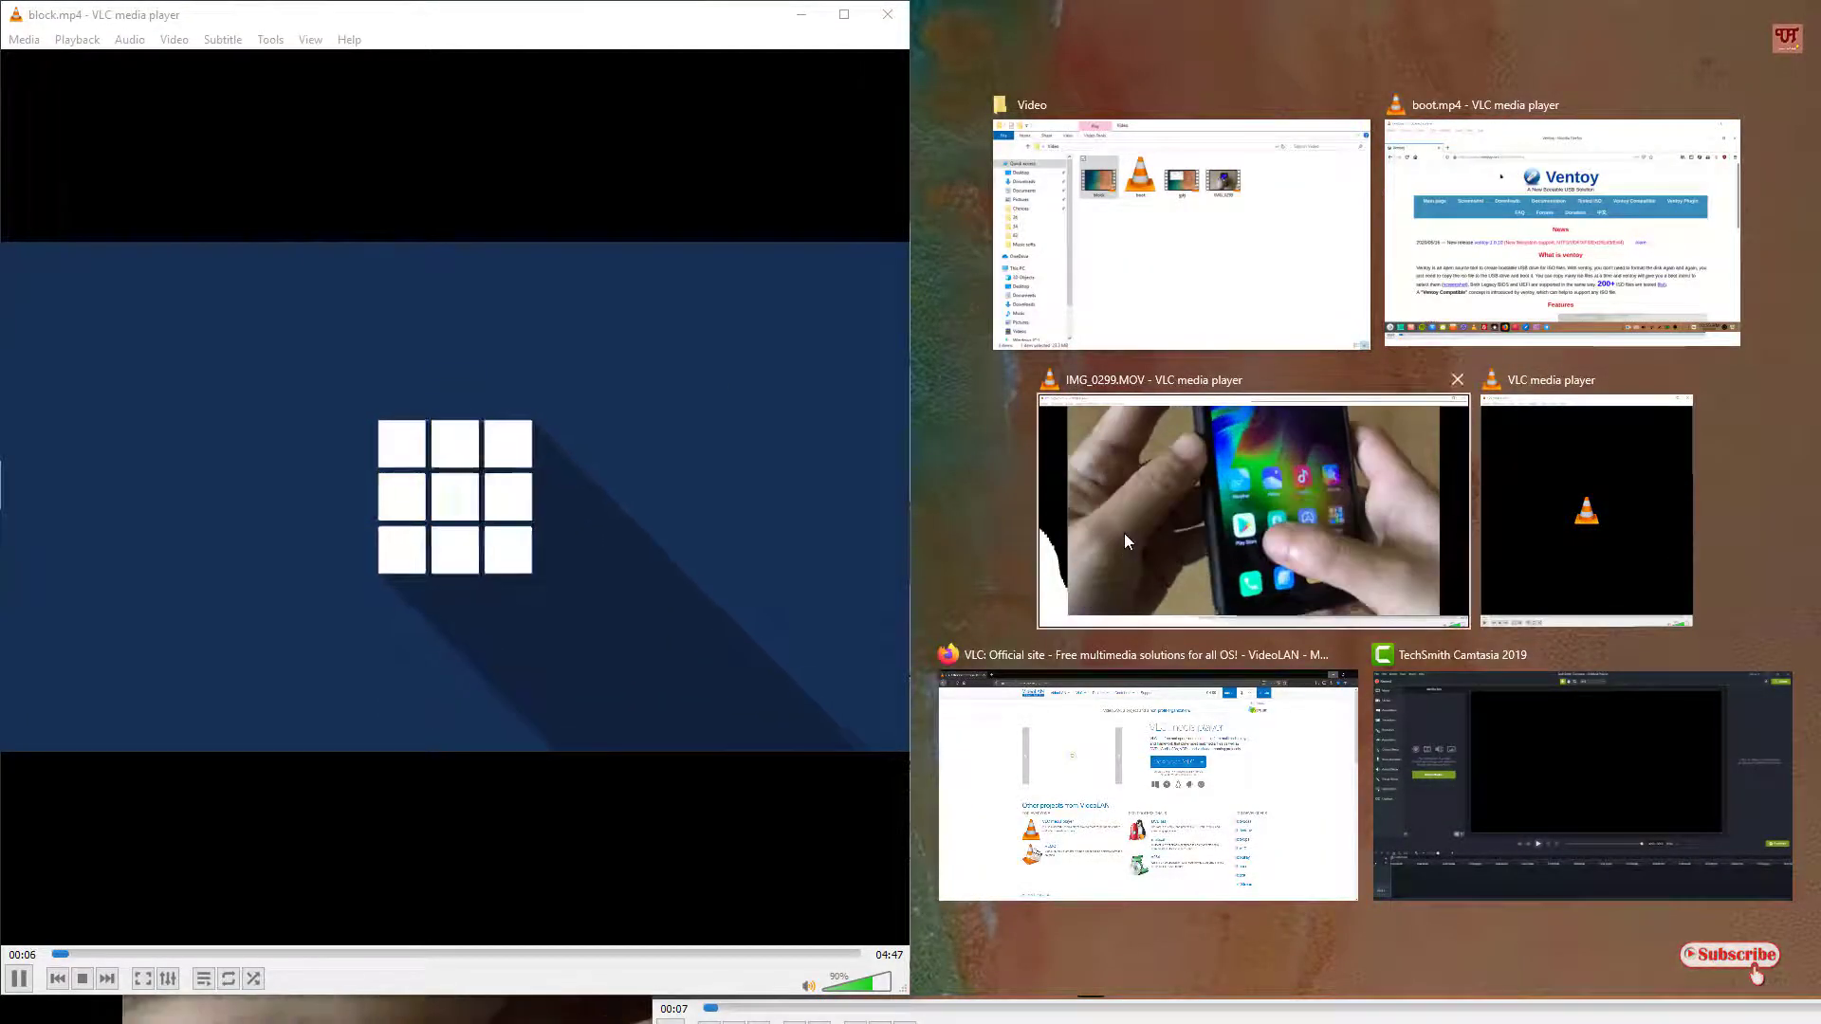
Pause block.mp4 and IMG_0299.MOV, and close the boot.mp4 and IMG_0299.MOV players.
{"action": "left_click", "coordinate": [986, 435]}
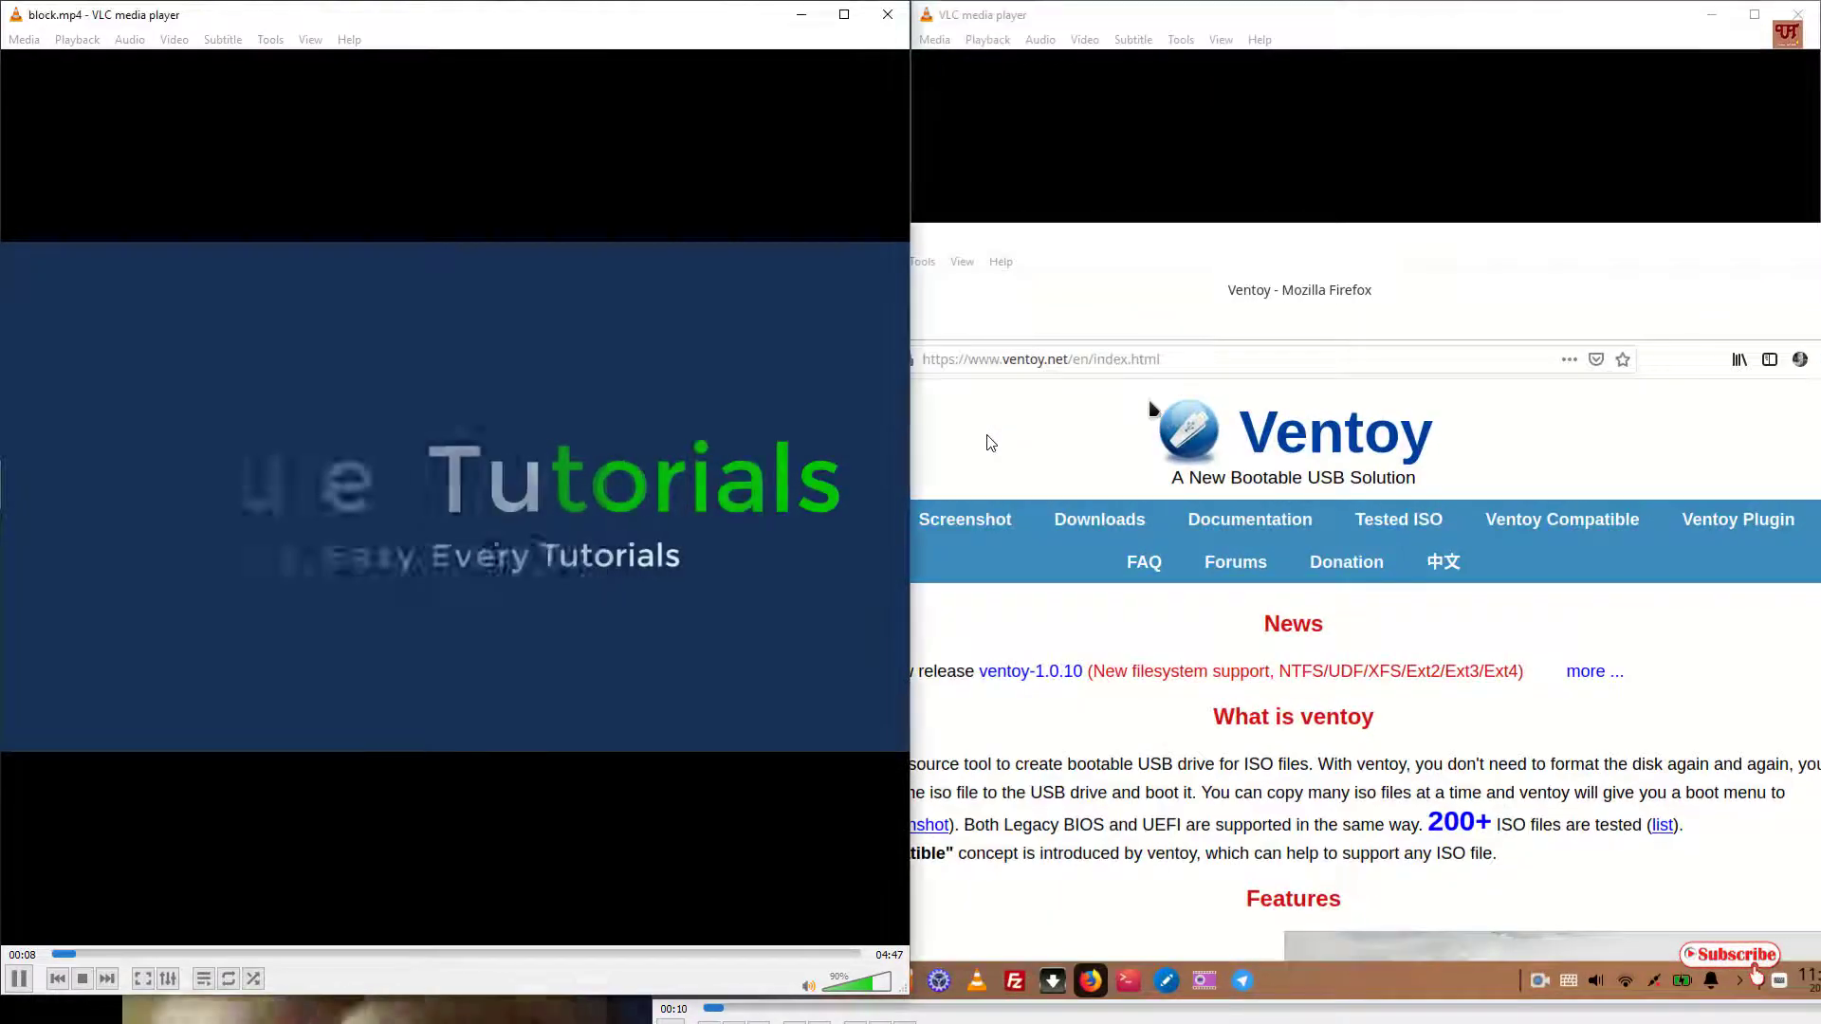
{"action": "key", "text": "XF86AudioPlay"}
{"action": "left_click", "coordinate": [1102, 529]}
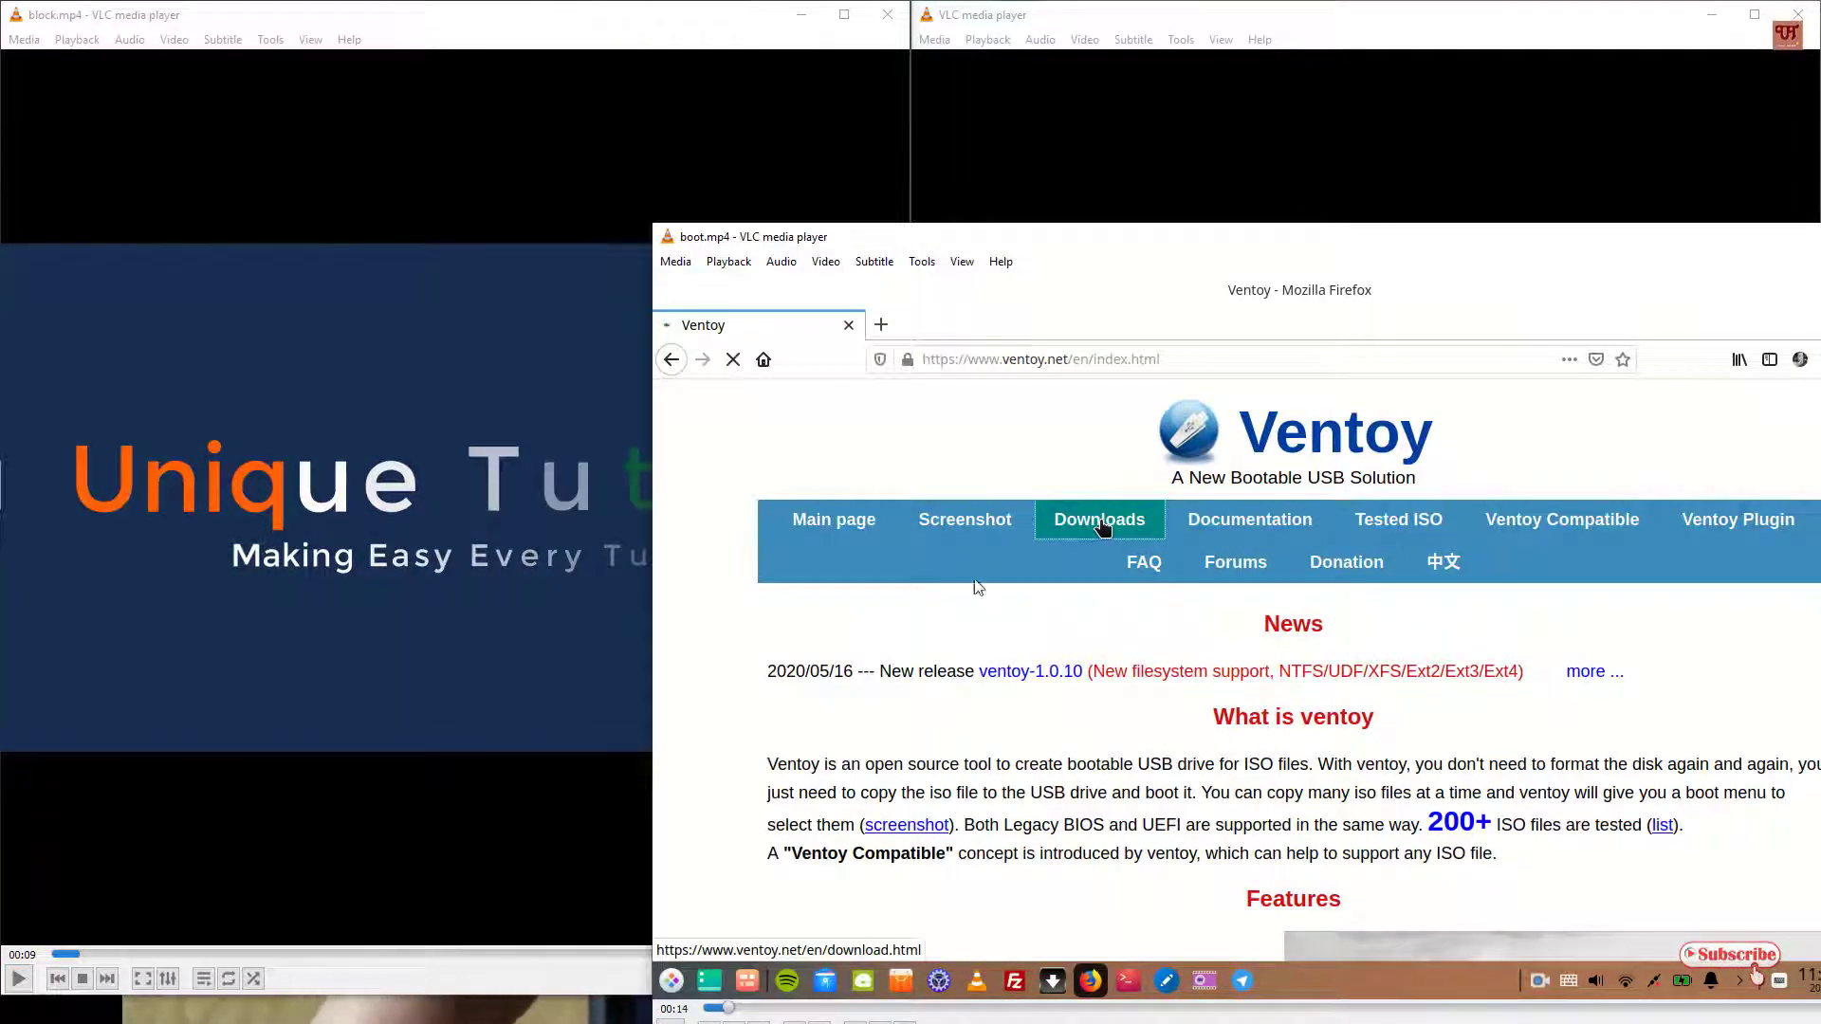
{"action": "left_click_drag", "start_coordinate": [1593, 238], "coordinate": [1036, 233]}
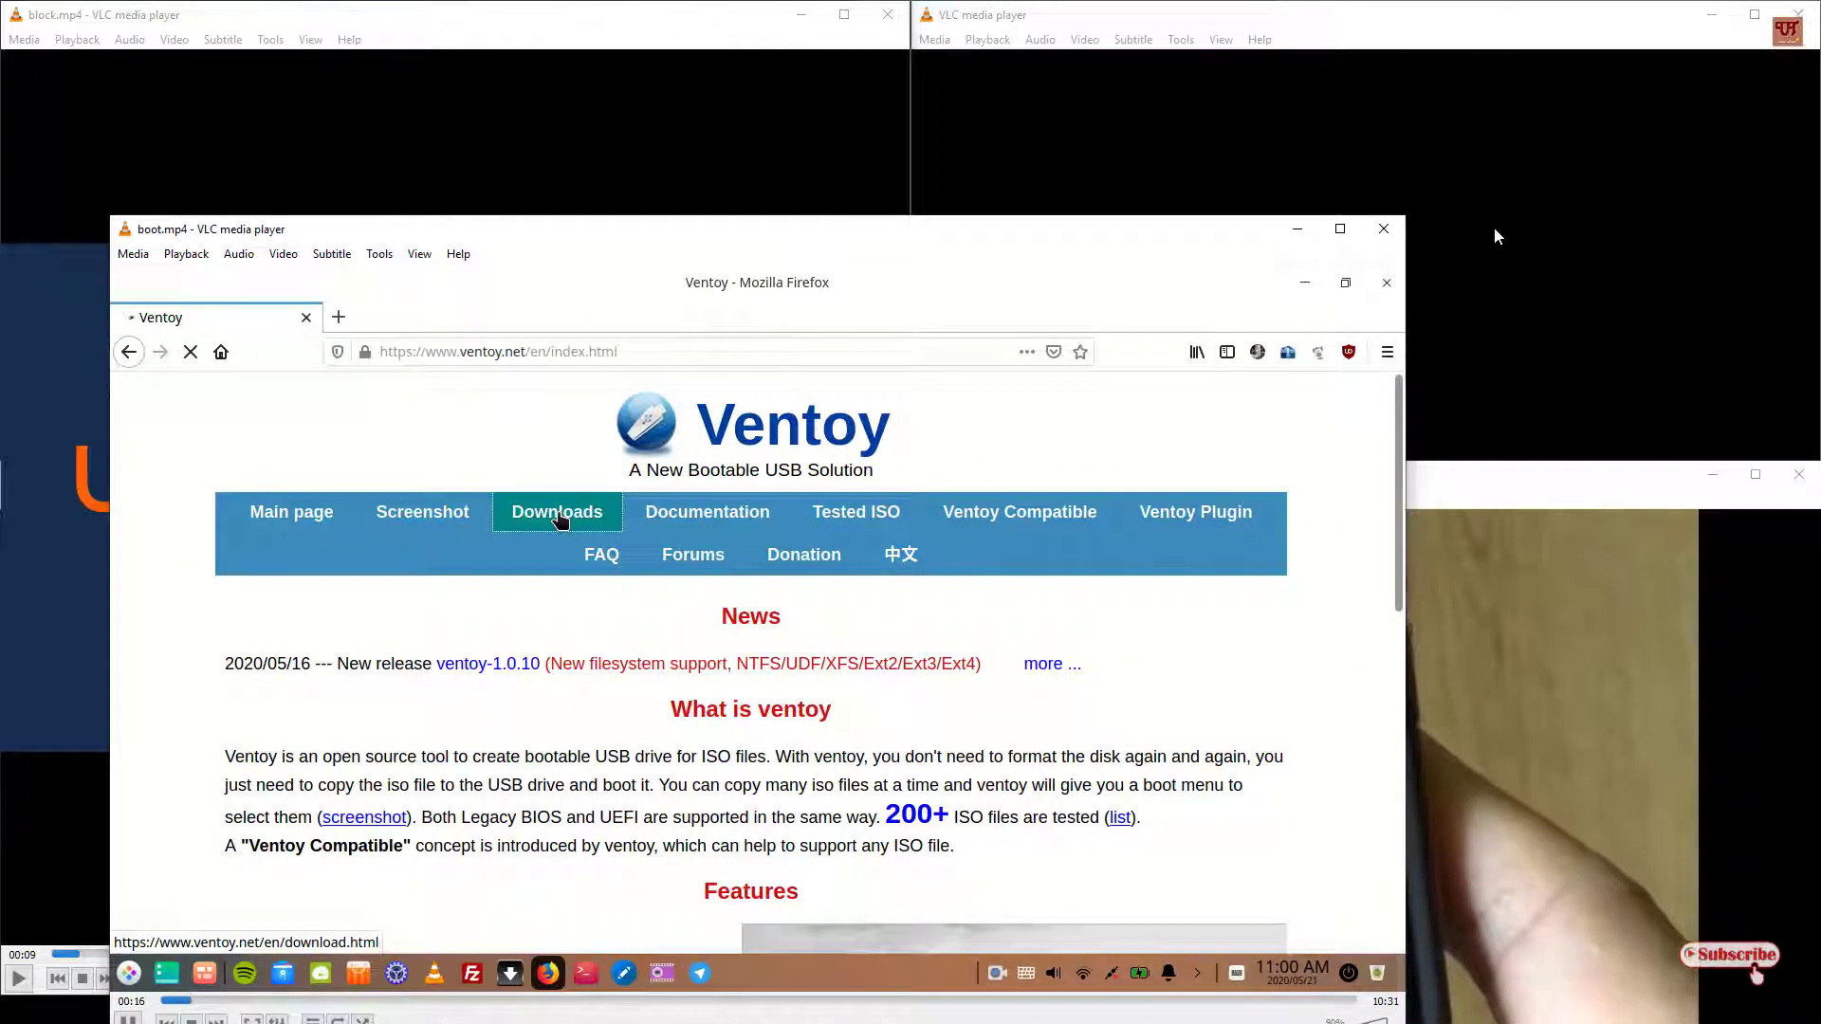
{"action": "left_click", "coordinate": [1384, 228]}
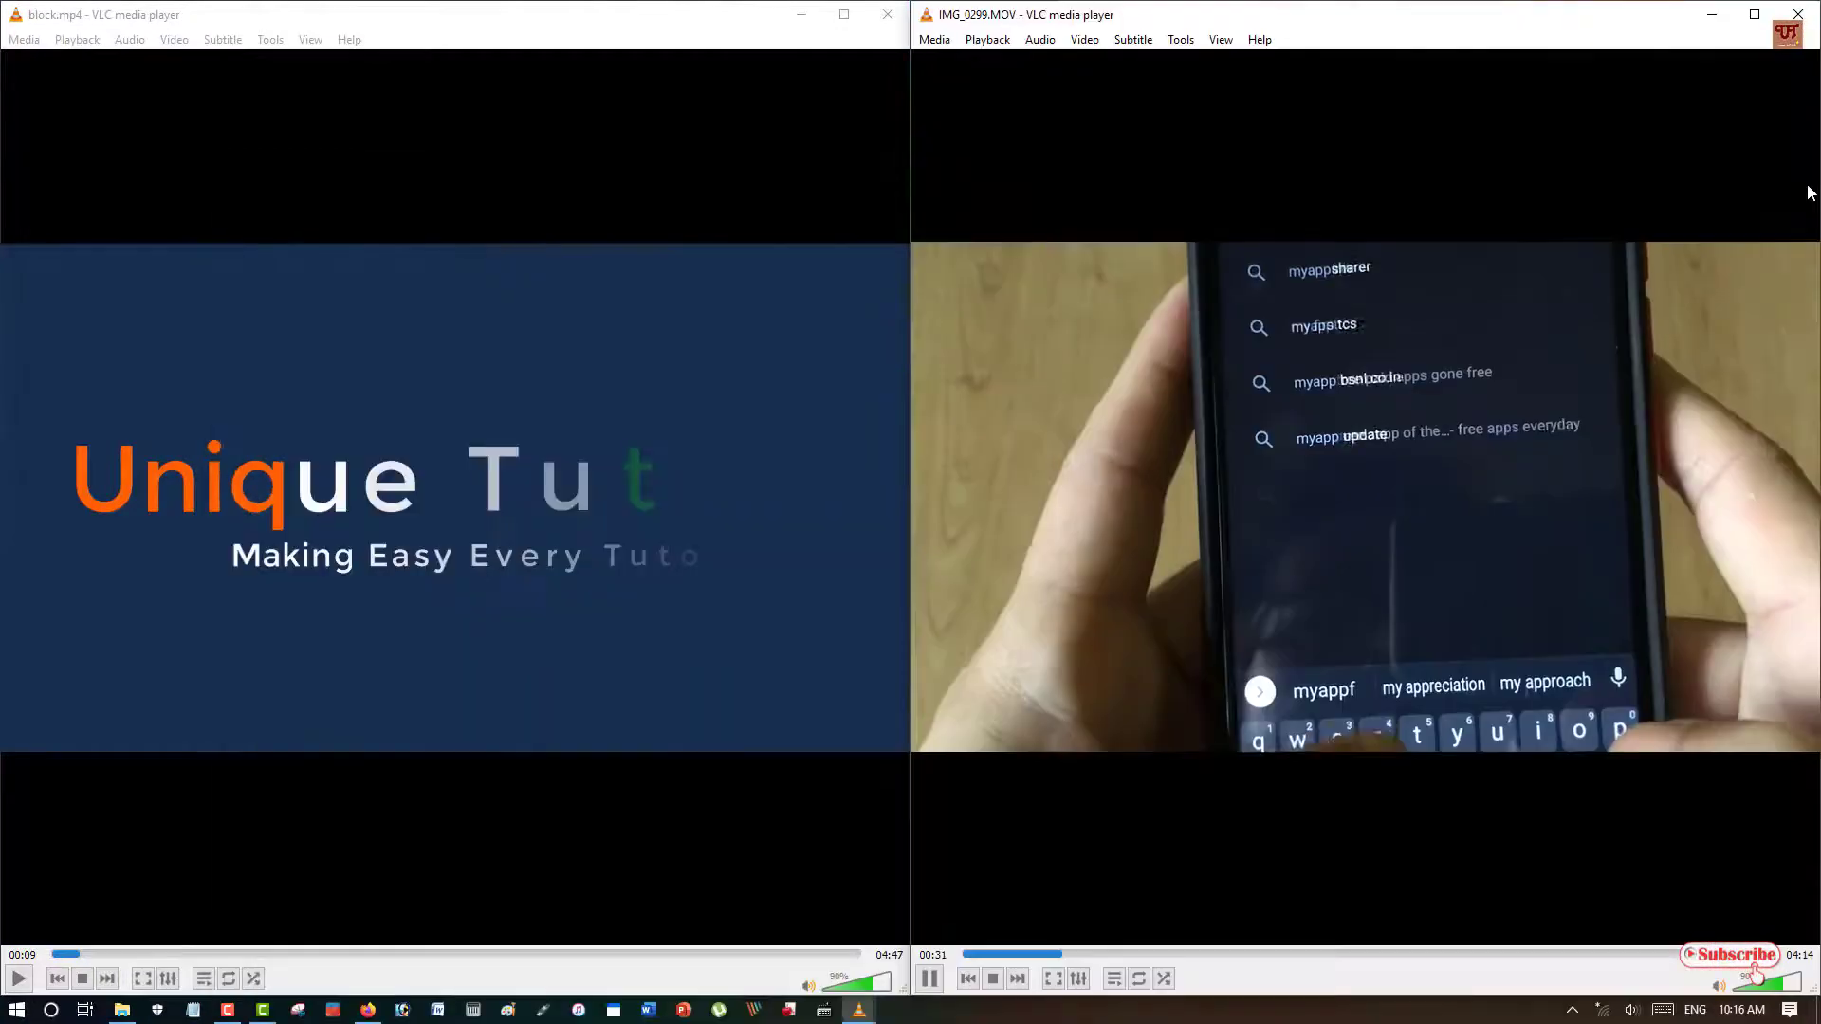
{"action": "key", "text": "space"}
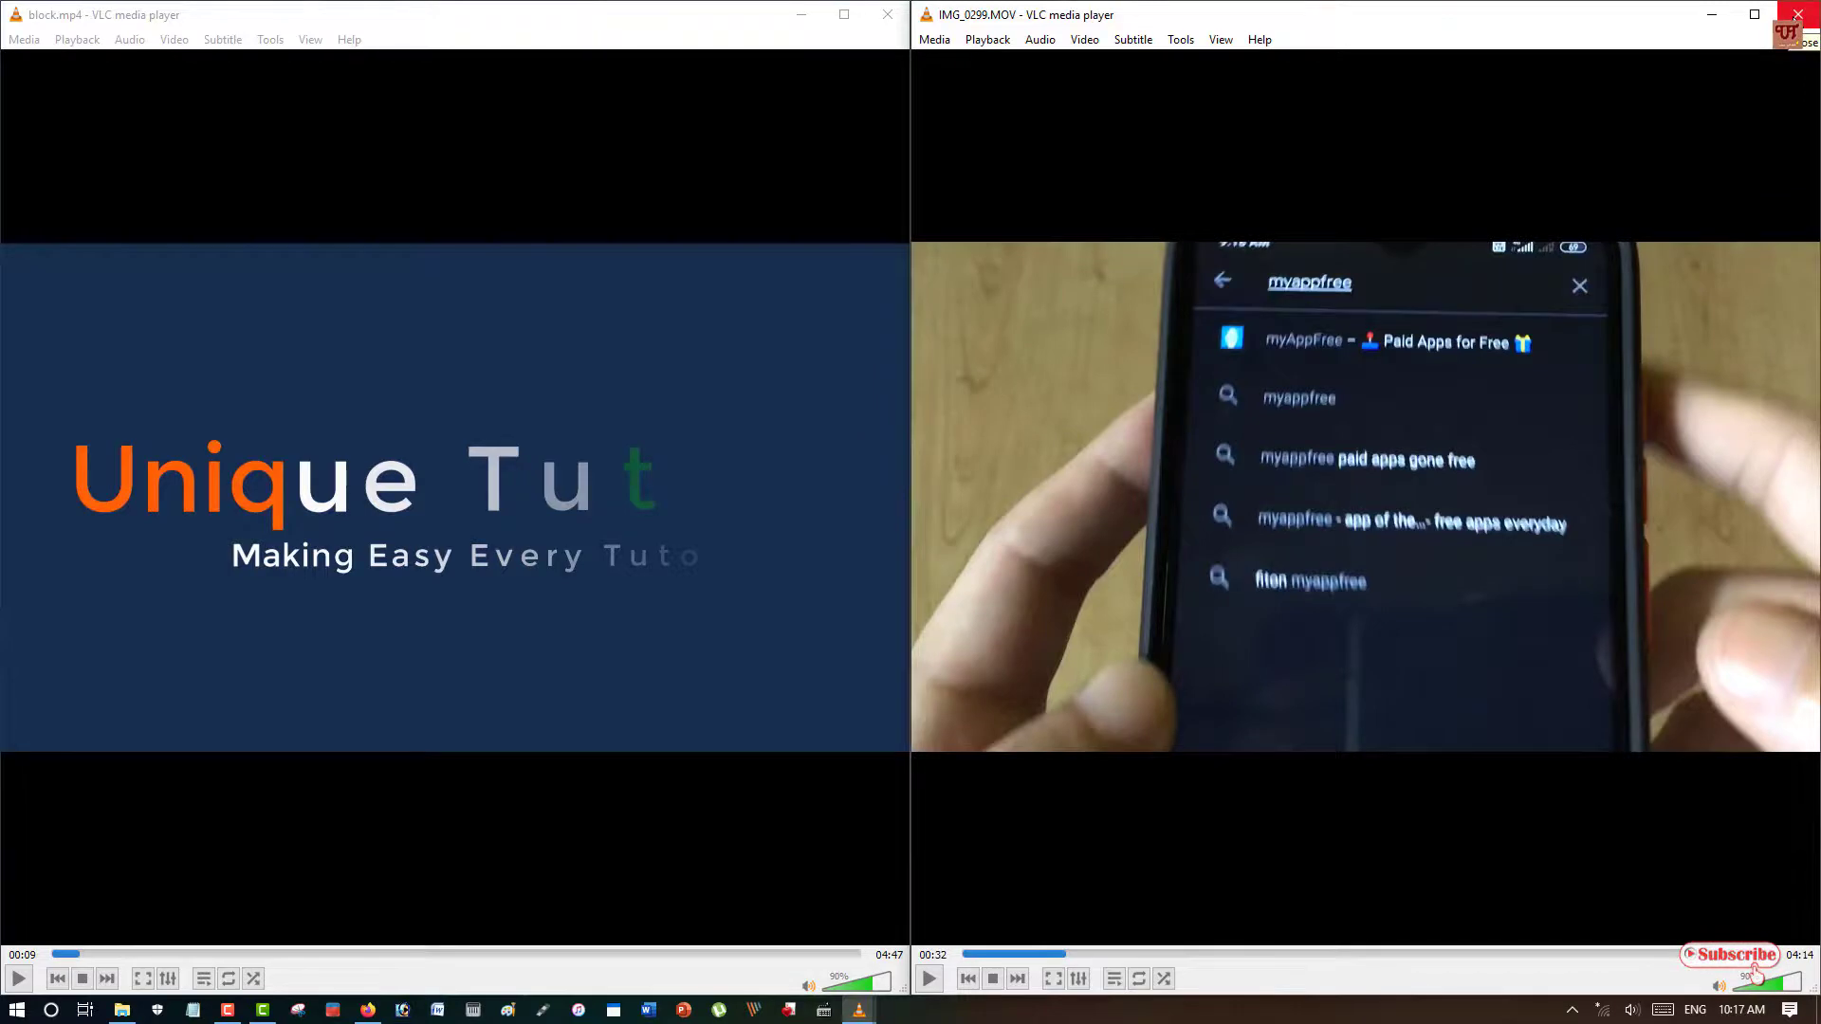
{"action": "left_click", "coordinate": [1796, 17]}
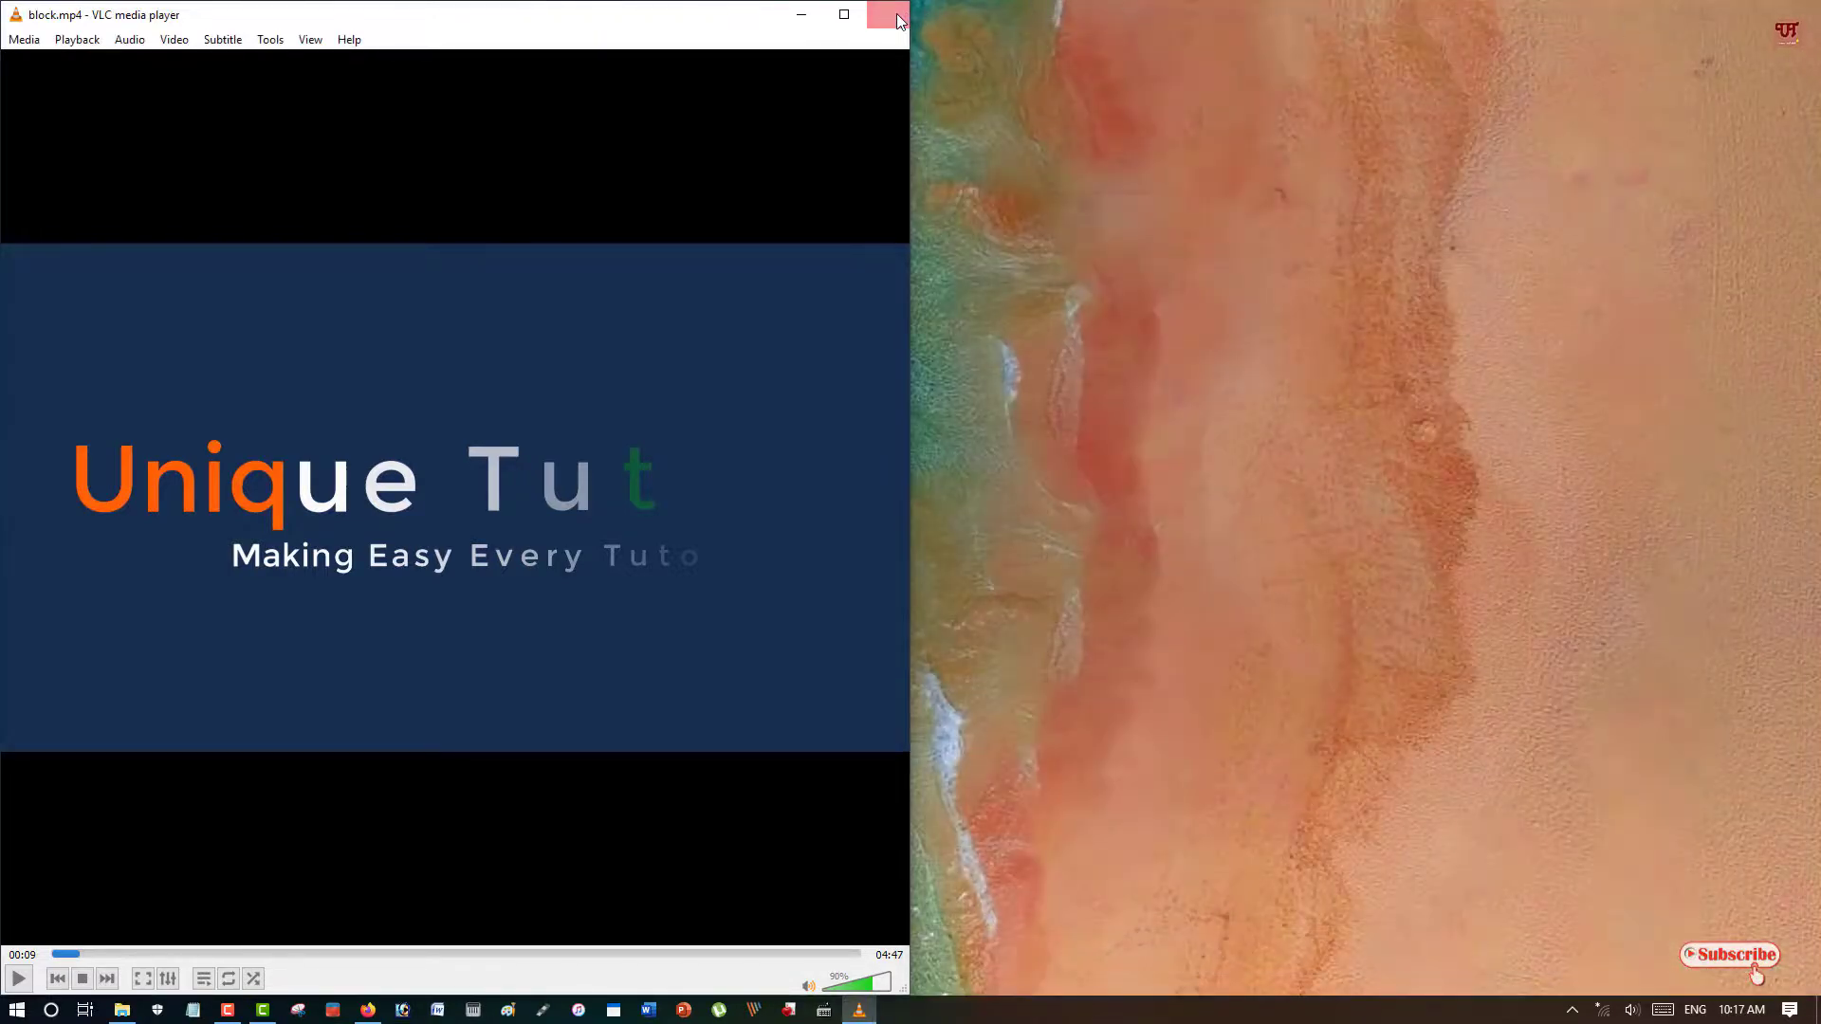